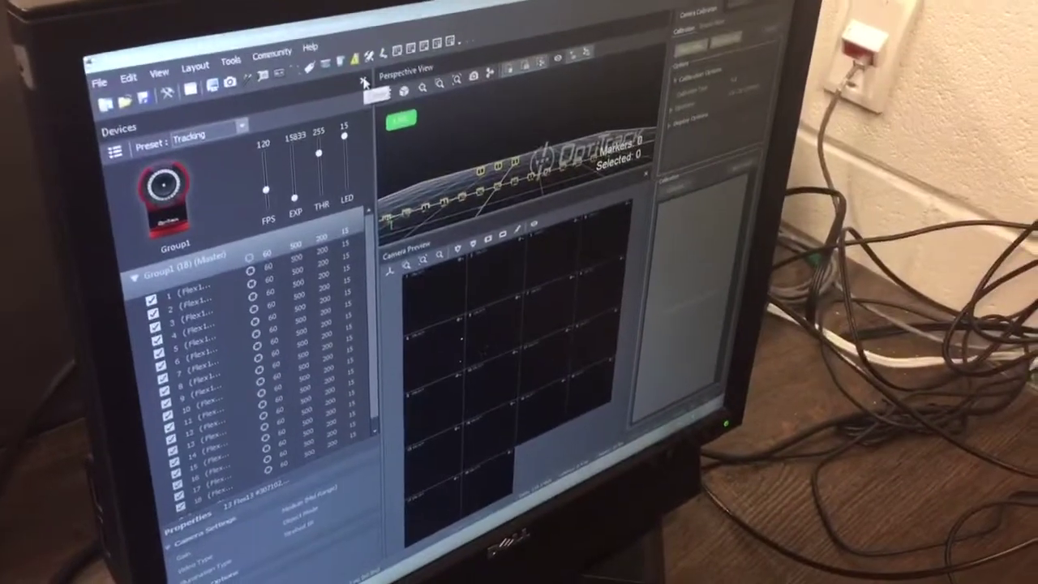
Close the Devices pane so the Perspective View and Camera Preview fill the window
{"action": "left_click", "coordinate": [362, 81]}
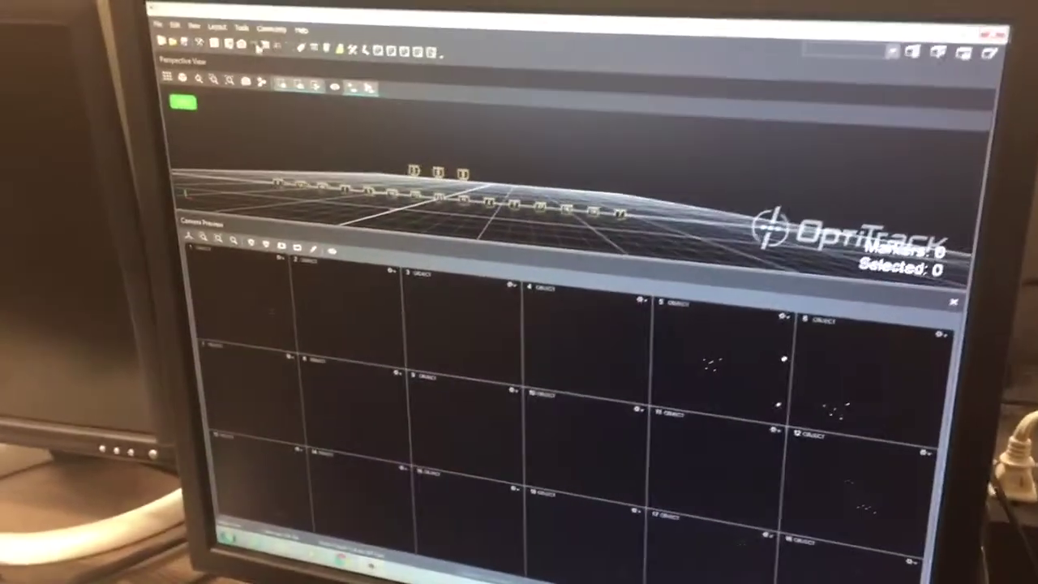
Start calibration wanding, saving the project to a folder and continuing past the markers warning
{"action": "left_click", "coordinate": [265, 50]}
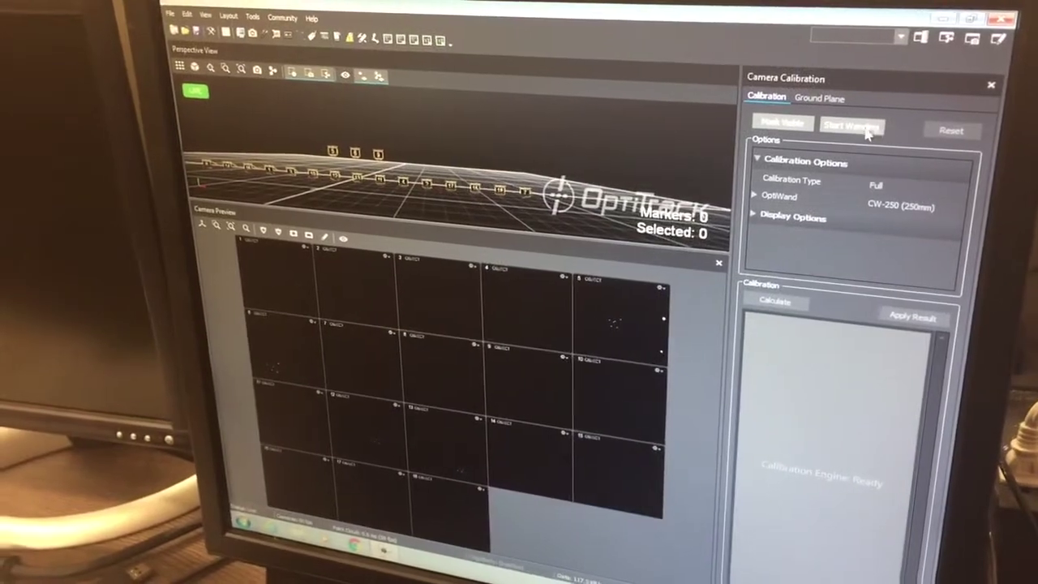
{"action": "left_click", "coordinate": [874, 132]}
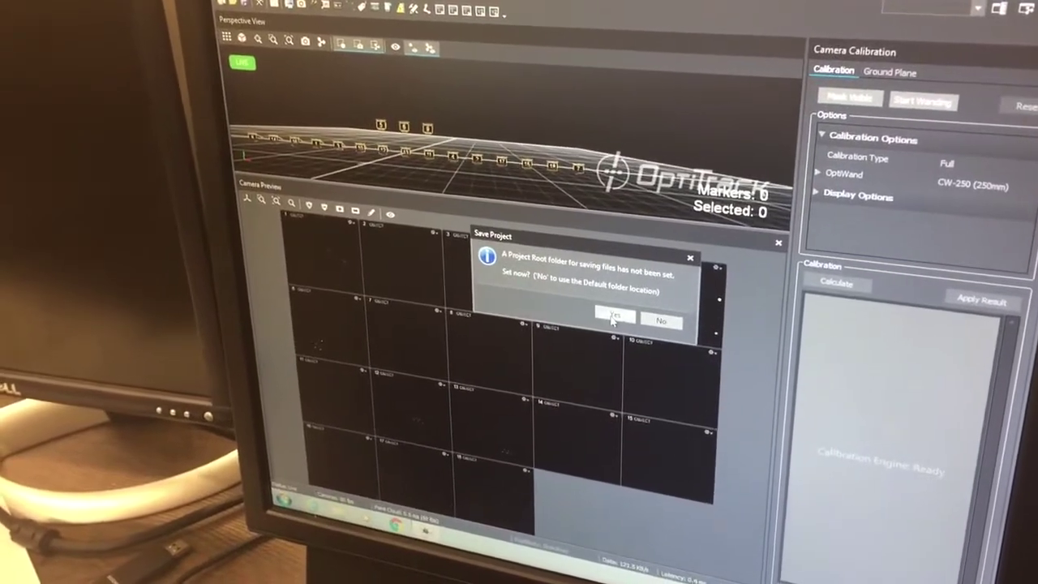
{"action": "left_click", "coordinate": [610, 315]}
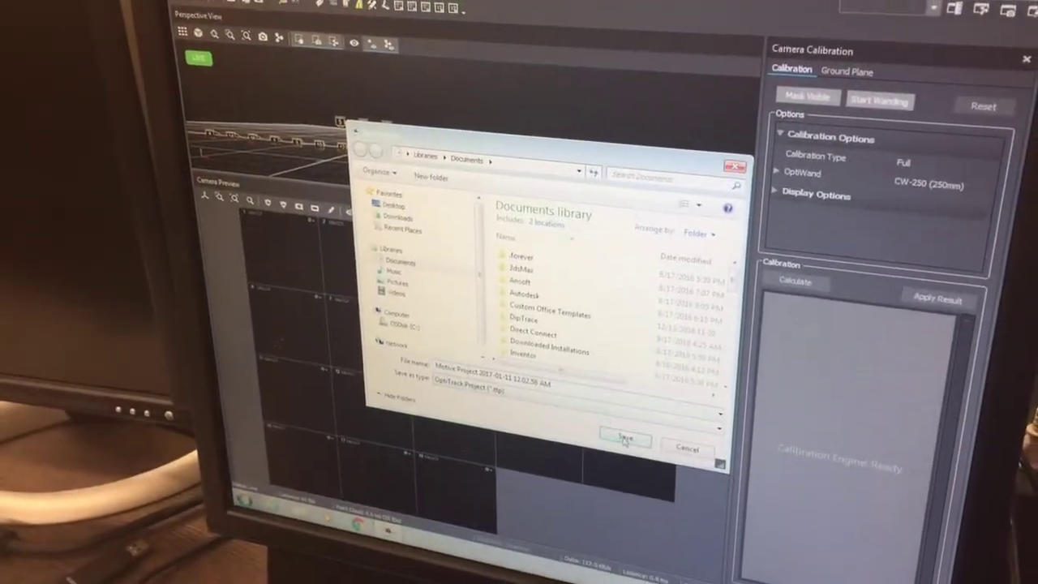
{"action": "left_click", "coordinate": [650, 444]}
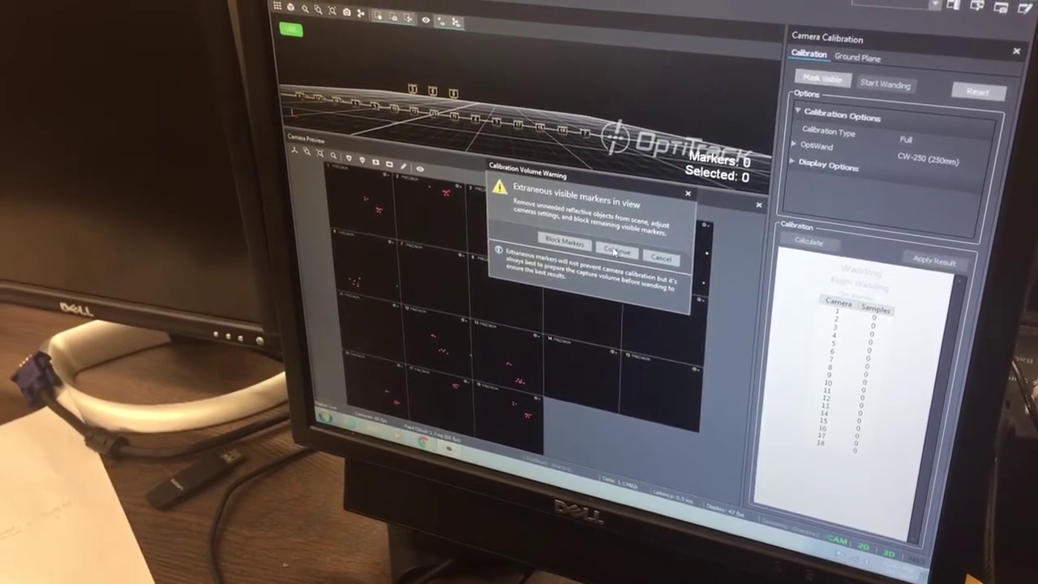
{"action": "left_click", "coordinate": [619, 245]}
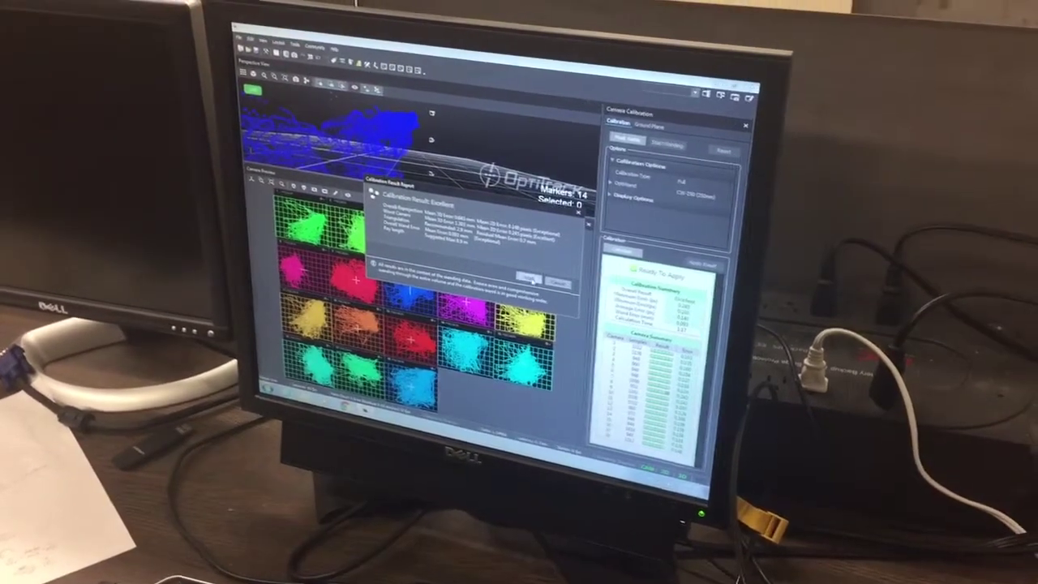
Apply the calibration result, close Camera Preview, and orbit the 3D view over the grid
{"action": "left_click", "coordinate": [541, 266]}
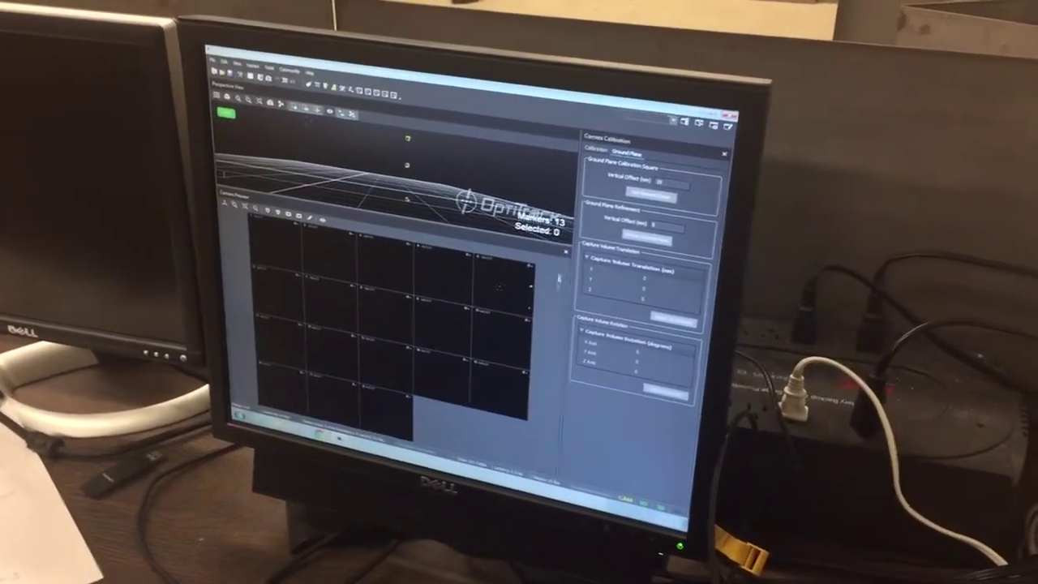
{"action": "left_click", "coordinate": [565, 262]}
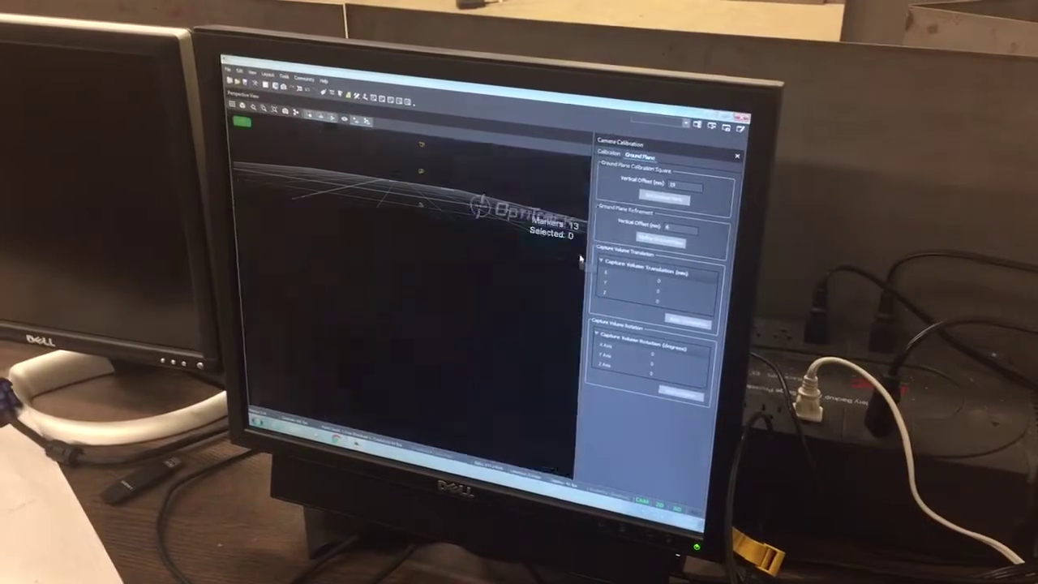
{"action": "scroll", "coordinate": [498, 279], "scroll_direction": "down", "scroll_amount": 5}
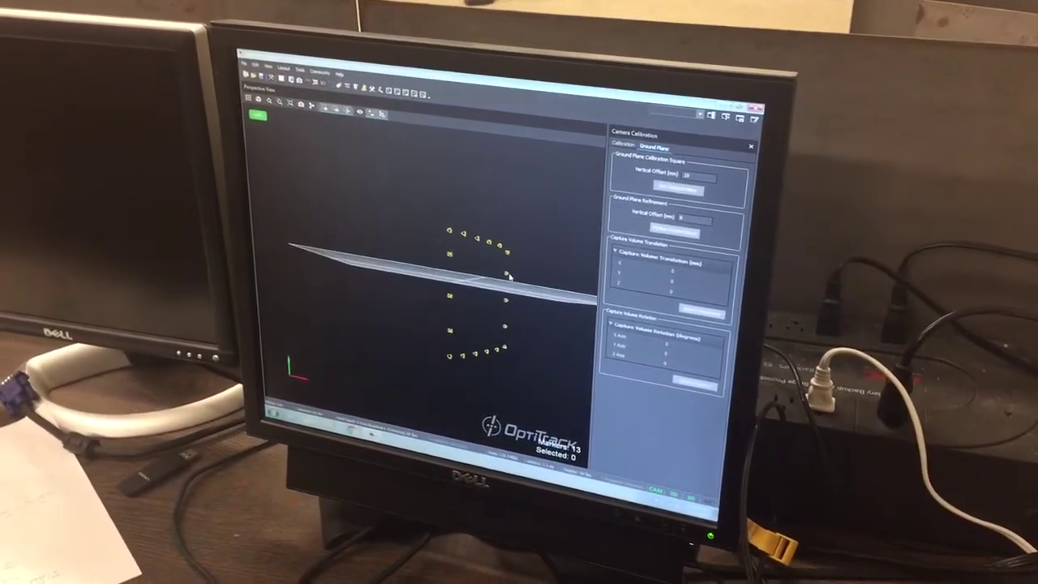
{"action": "scroll", "coordinate": [501, 271], "scroll_direction": "down", "scroll_amount": 3}
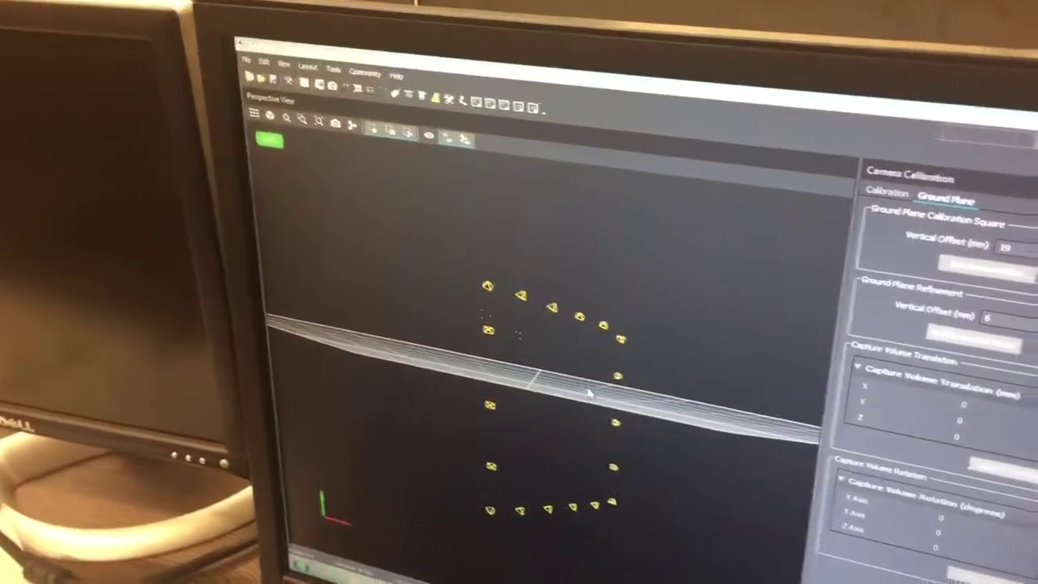
{"action": "mouse_move", "coordinate": [557, 342]}
{"action": "right_mouse_down"}
{"action": "mouse_move", "coordinate": [600, 360]}
{"action": "mouse_move", "coordinate": [586, 335]}
{"action": "right_mouse_up"}
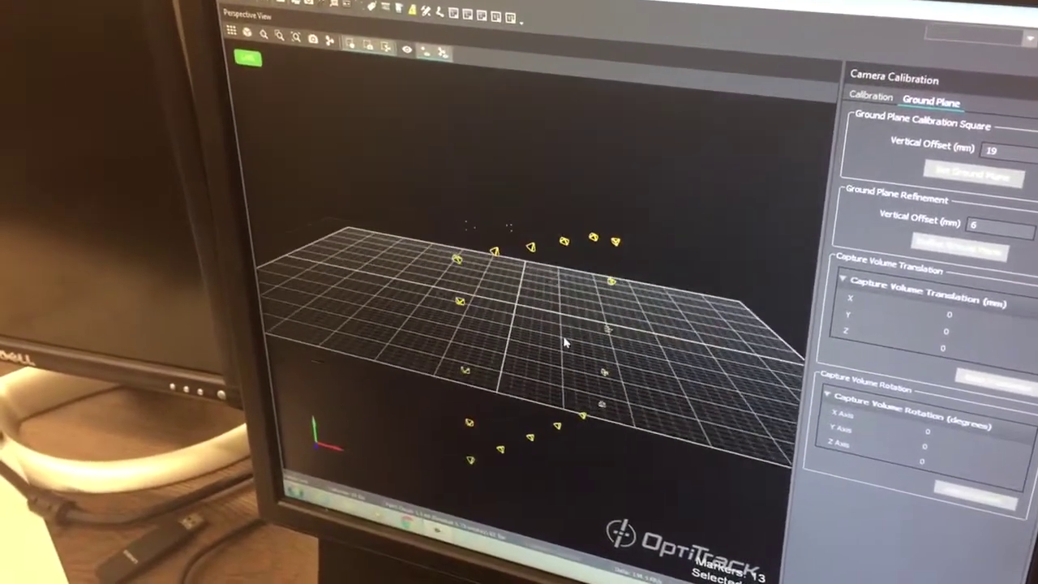
{"action": "right_click_drag", "start_coordinate": [565, 344], "coordinate": [577, 330]}
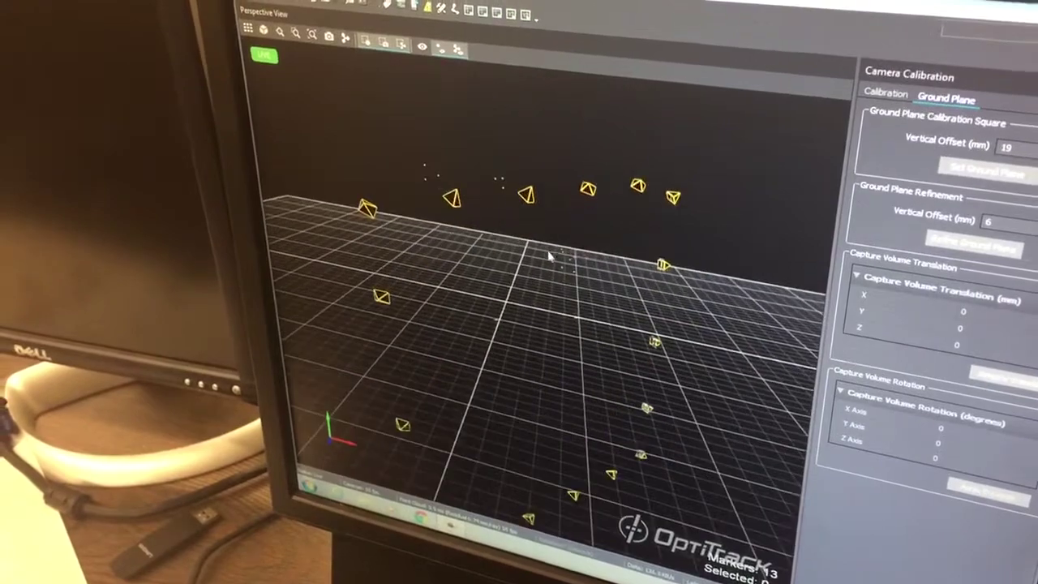
{"action": "right_click_drag", "start_coordinate": [550, 256], "coordinate": [517, 203]}
Box-select the three calibration-square markers, then deselect them
{"action": "left_click_drag", "start_coordinate": [490, 174], "coordinate": [486, 172]}
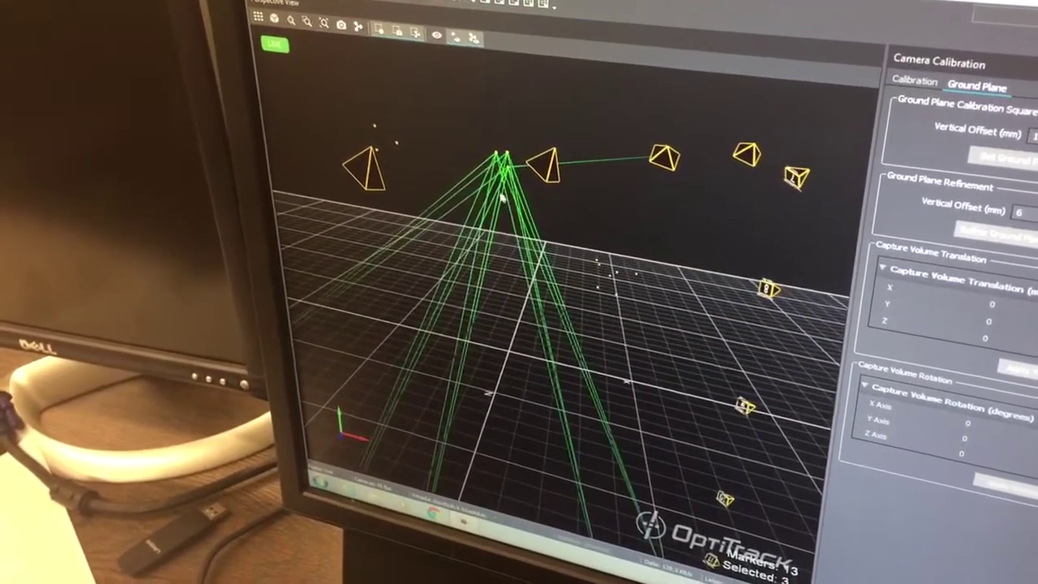
{"action": "right_click_drag", "start_coordinate": [487, 172], "coordinate": [563, 222]}
{"action": "scroll", "coordinate": [532, 197], "scroll_direction": "up", "scroll_amount": 5}
{"action": "left_click_drag", "start_coordinate": [533, 197], "coordinate": [479, 128]}
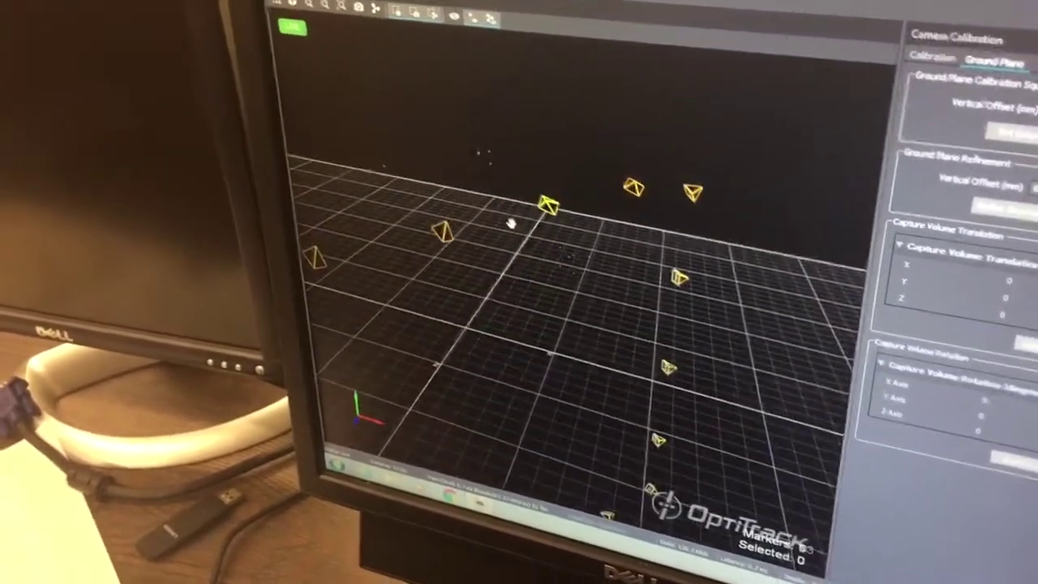
{"action": "left_click_drag", "start_coordinate": [528, 195], "coordinate": [452, 113]}
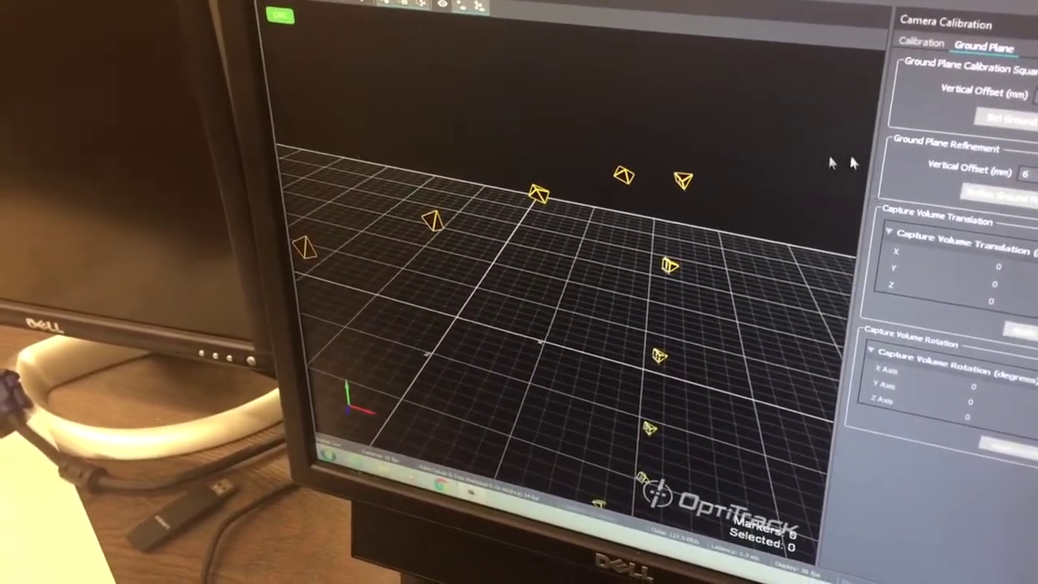
{"action": "left_click", "coordinate": [985, 140]}
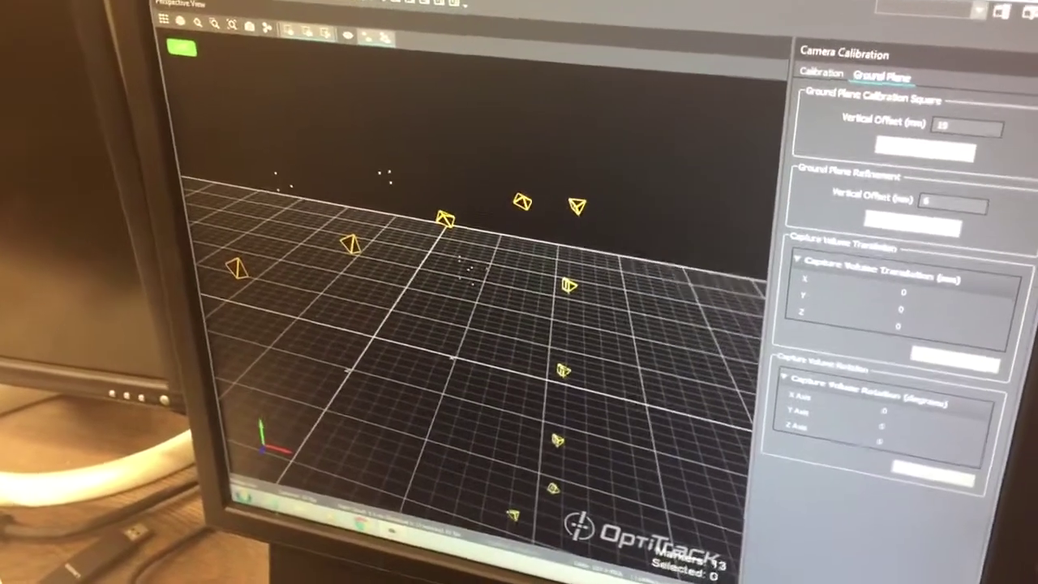
Show the Cameras pane from the View menu and collapse then re-expand Group1
{"action": "left_click", "coordinate": [203, 4]}
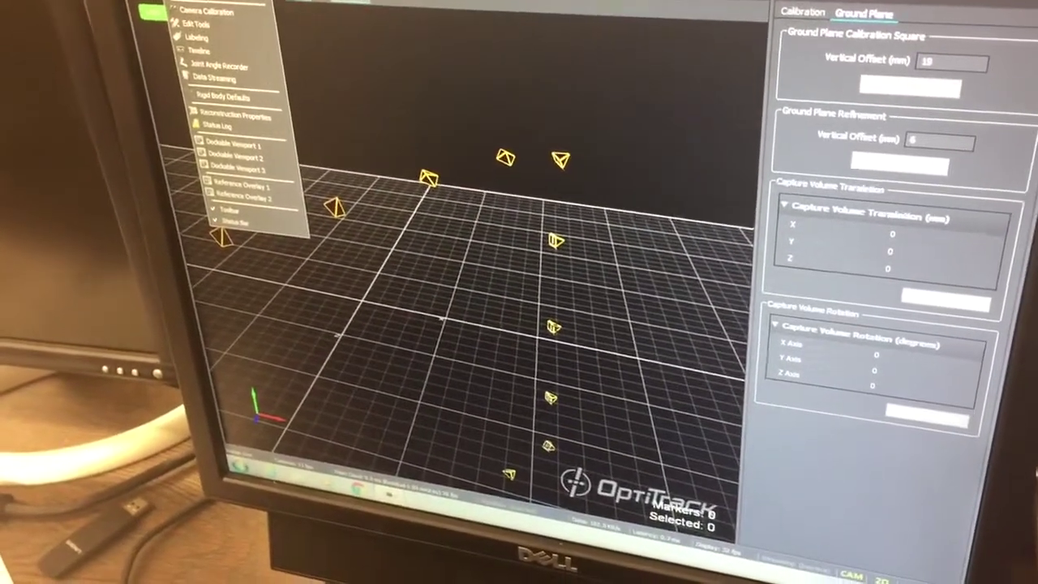
{"action": "left_click", "coordinate": [215, 20]}
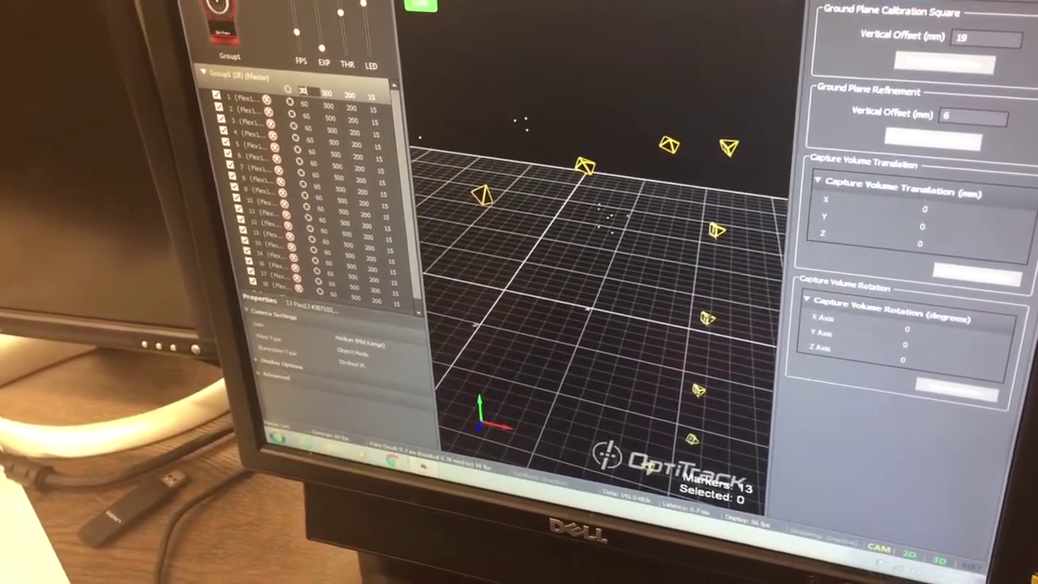
{"action": "left_click", "coordinate": [202, 73]}
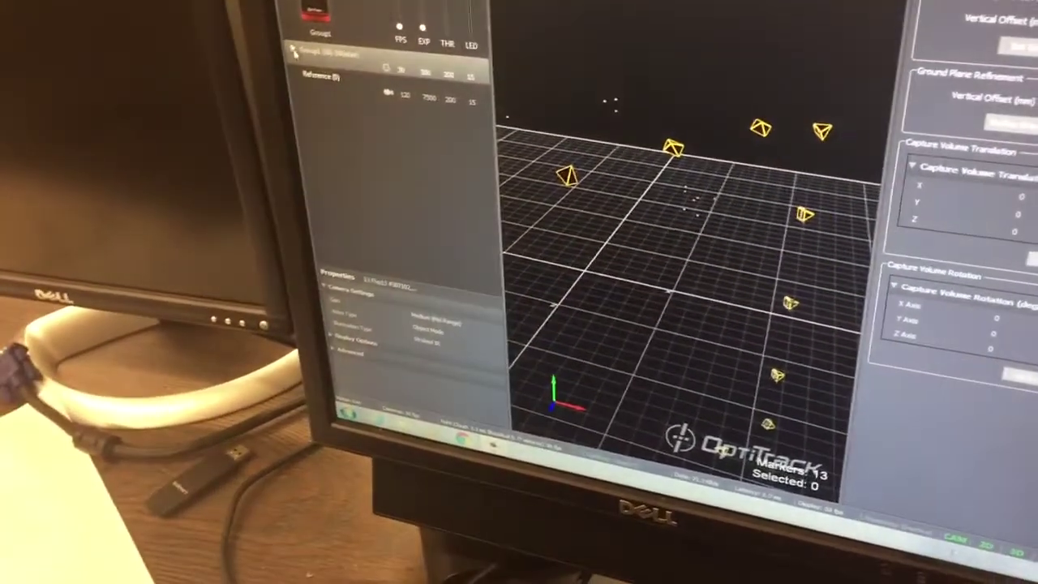
{"action": "left_click", "coordinate": [294, 50]}
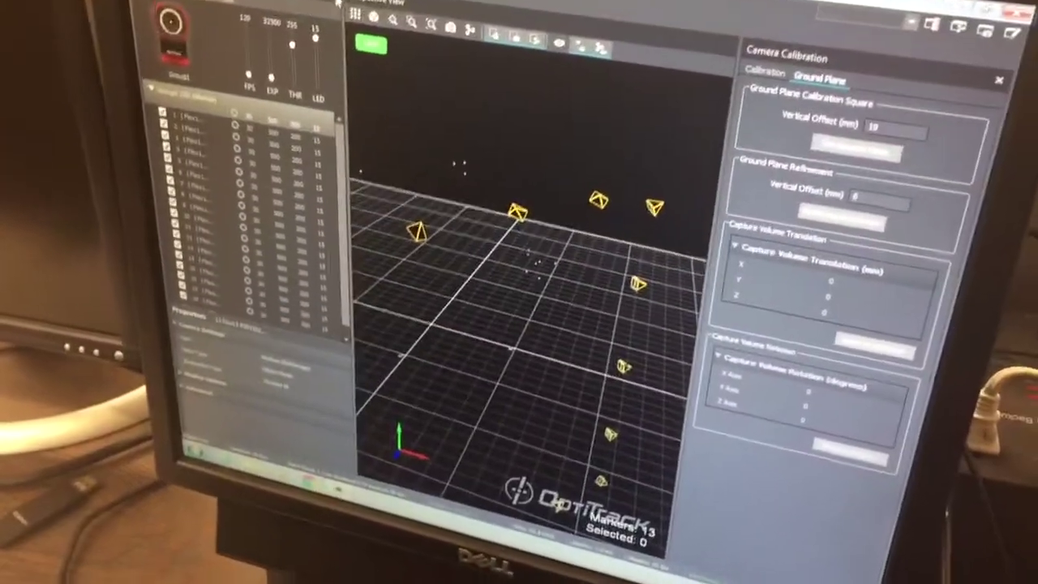
Close the Cameras pane and set the ground plane from the three box-selected markers
{"action": "left_click", "coordinate": [337, 4]}
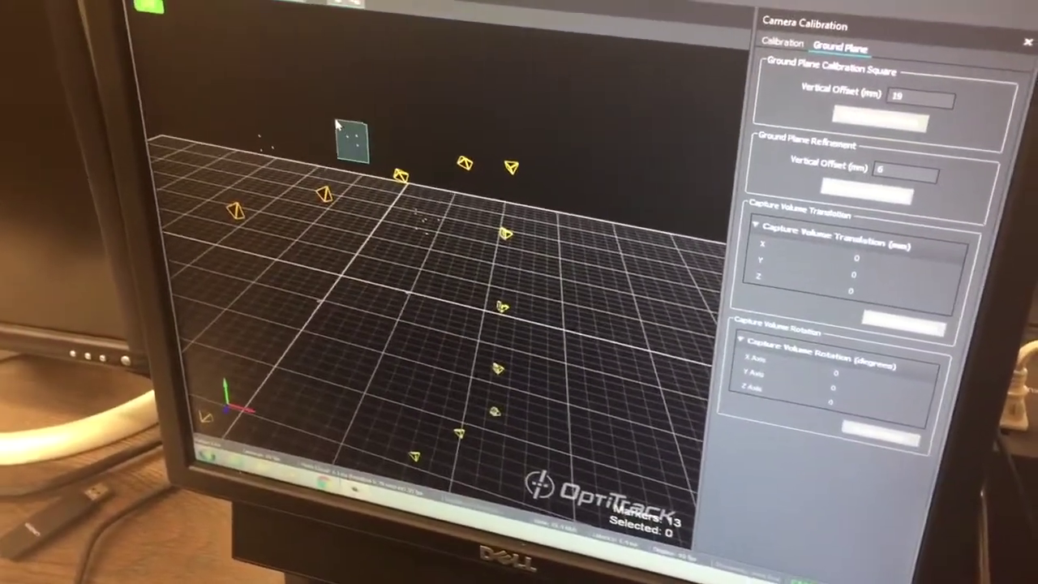
{"action": "left_click_drag", "start_coordinate": [373, 165], "coordinate": [334, 120]}
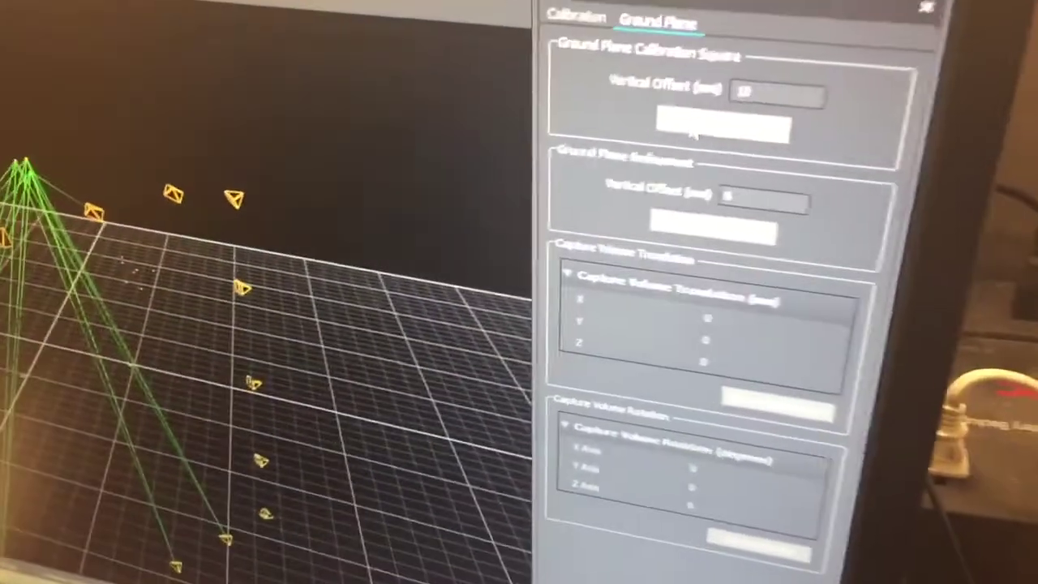
{"action": "left_click", "coordinate": [722, 130]}
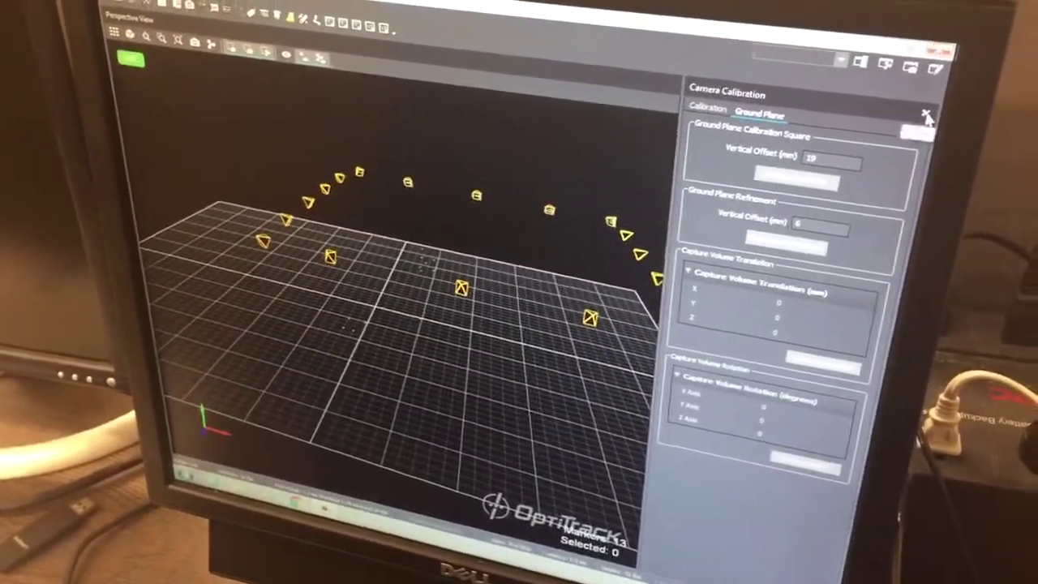
Close the Camera Calibration pane, select and clear grid markers, and orbit the 3D view
{"action": "left_click", "coordinate": [938, 114]}
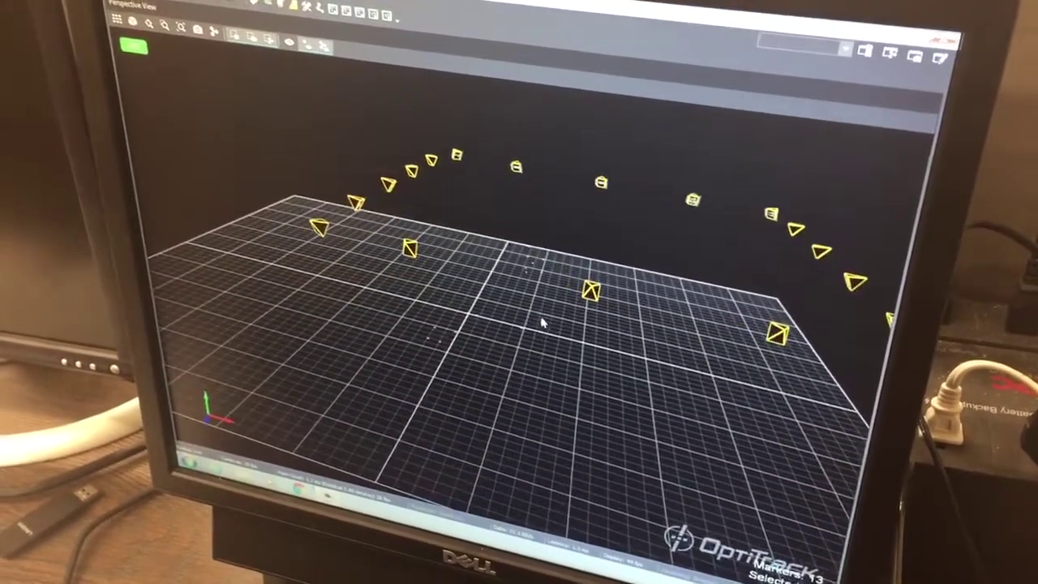
{"action": "left_click_drag", "start_coordinate": [491, 334], "coordinate": [458, 316]}
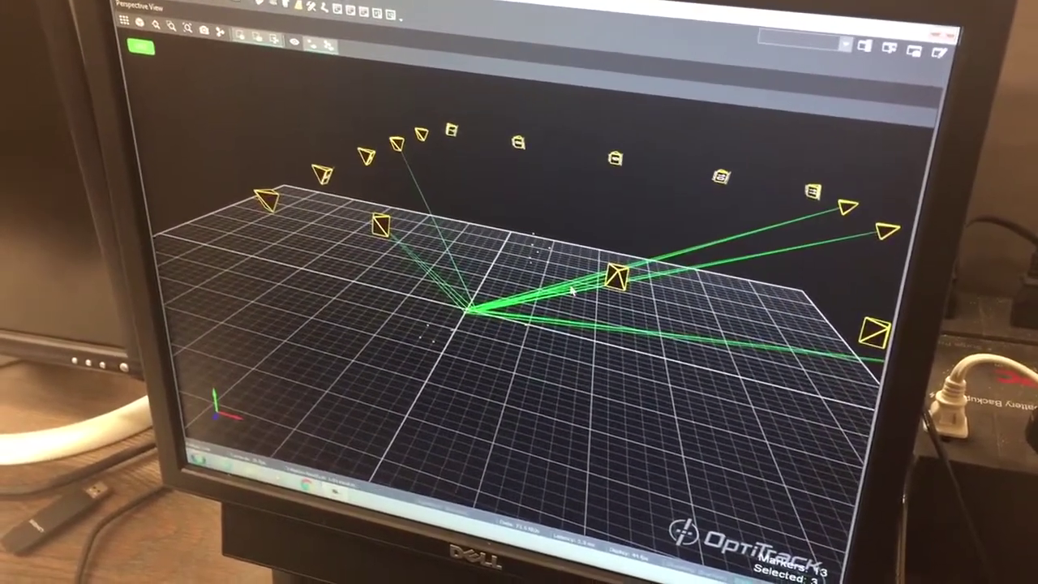
{"action": "left_click", "coordinate": [499, 296]}
{"action": "left_click_drag", "start_coordinate": [454, 352], "coordinate": [377, 288]}
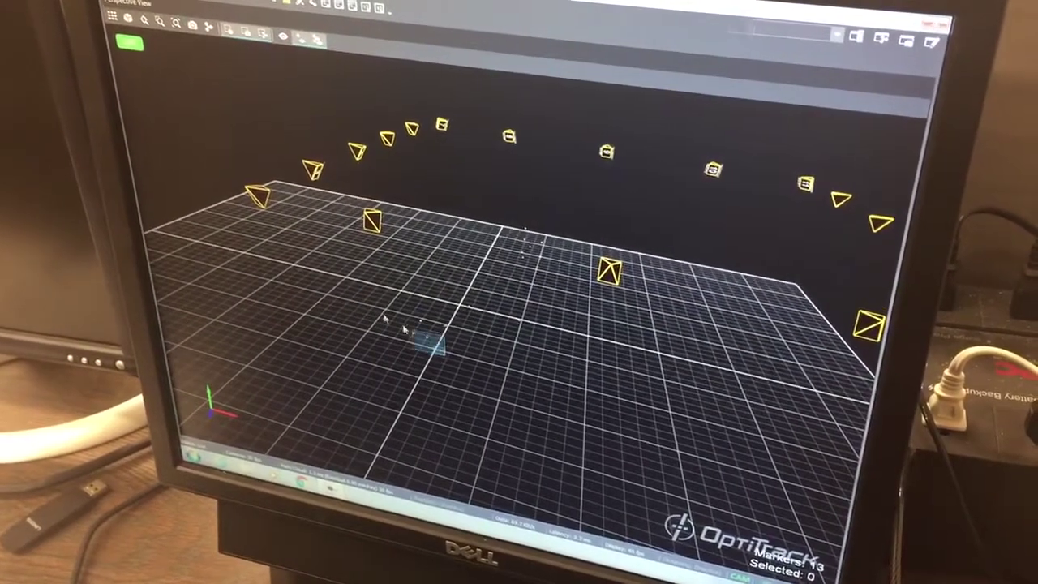
{"action": "left_click", "coordinate": [484, 320]}
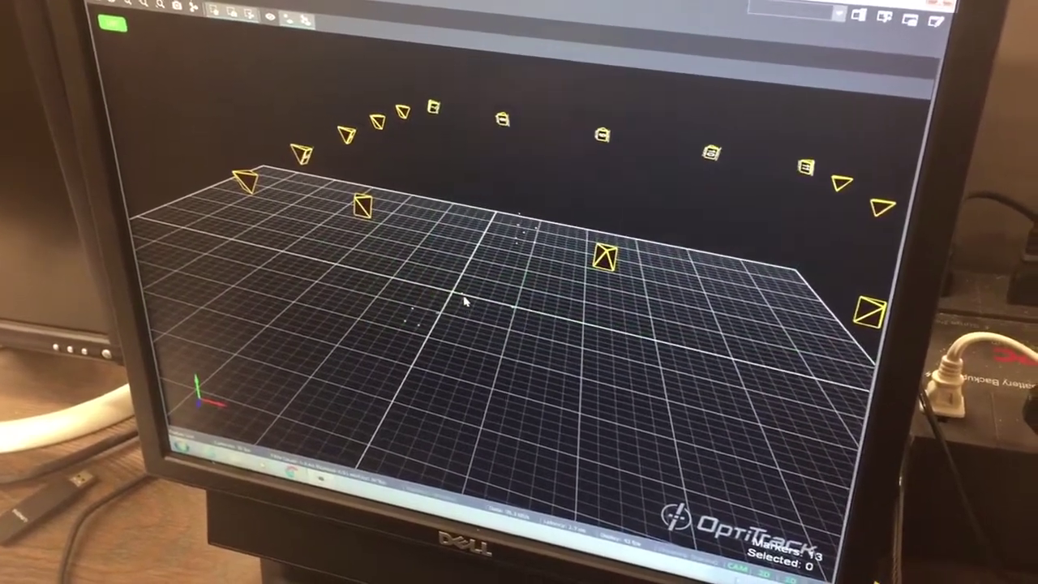
{"action": "right_click_drag", "start_coordinate": [548, 309], "coordinate": [478, 284]}
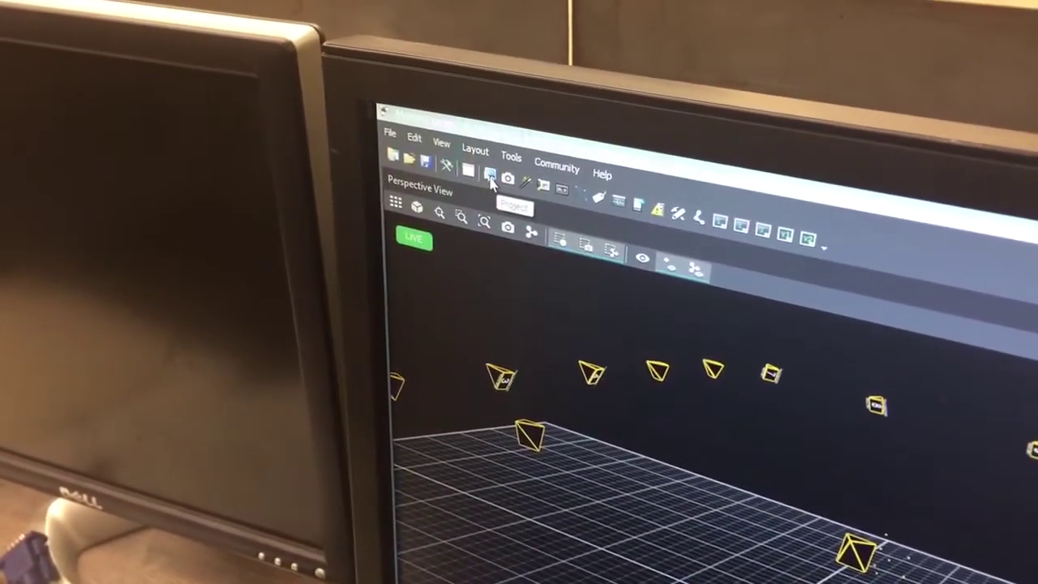
Show the Project pane listing Session 2017-01-11's assets and calibration takes
{"action": "left_click", "coordinate": [490, 183]}
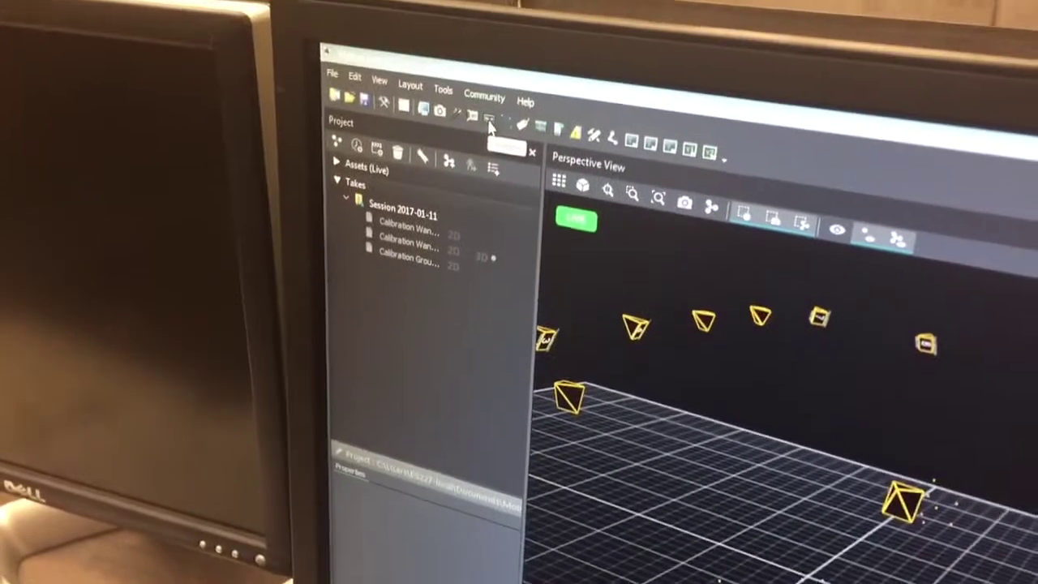
{"action": "left_click", "coordinate": [491, 126]}
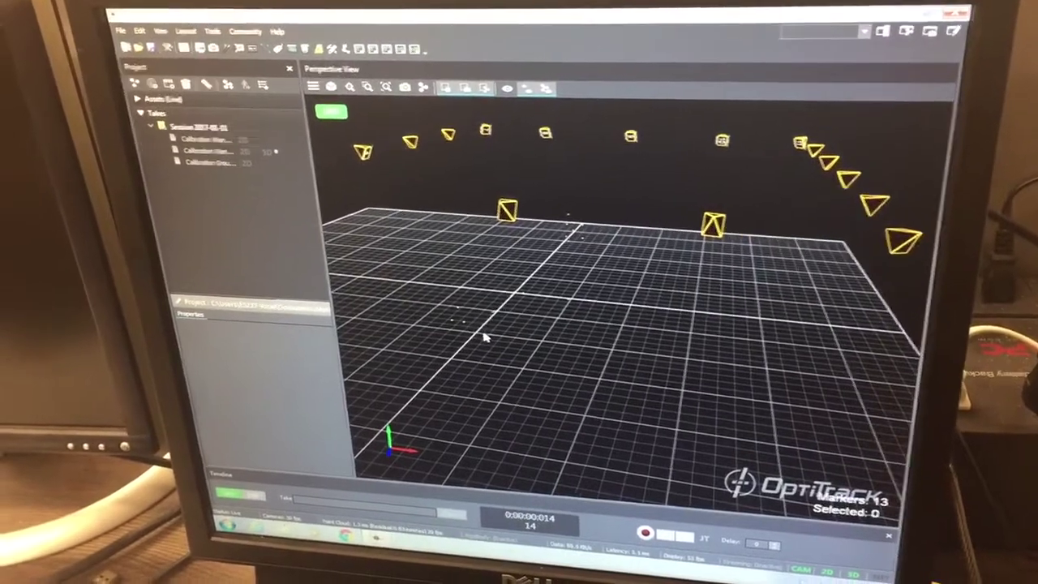
Create RigidBody 1 from the three box-selected grid markers
{"action": "left_click_drag", "start_coordinate": [485, 337], "coordinate": [458, 322]}
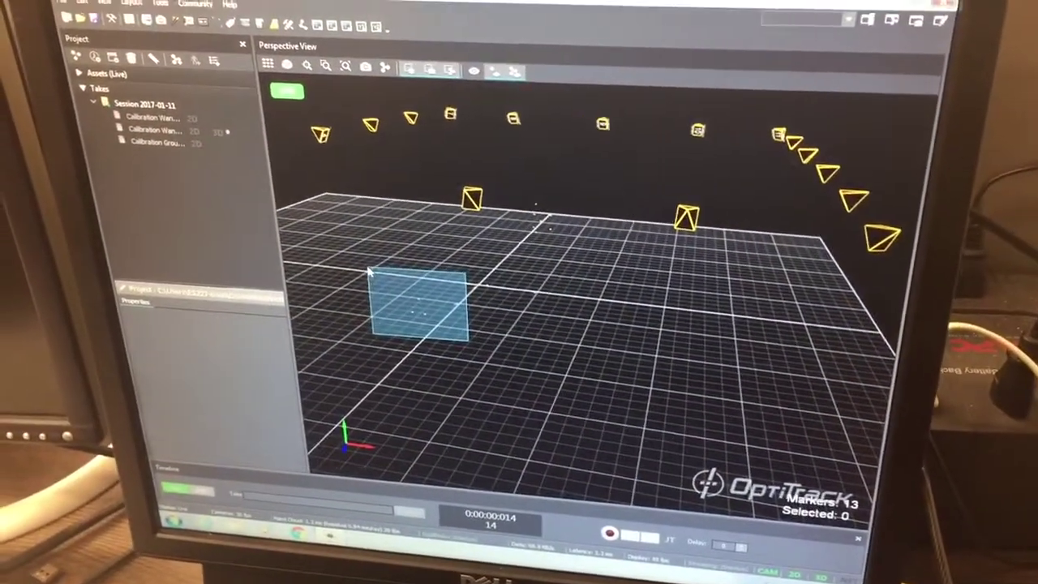
{"action": "left_click_drag", "start_coordinate": [359, 258], "coordinate": [360, 260]}
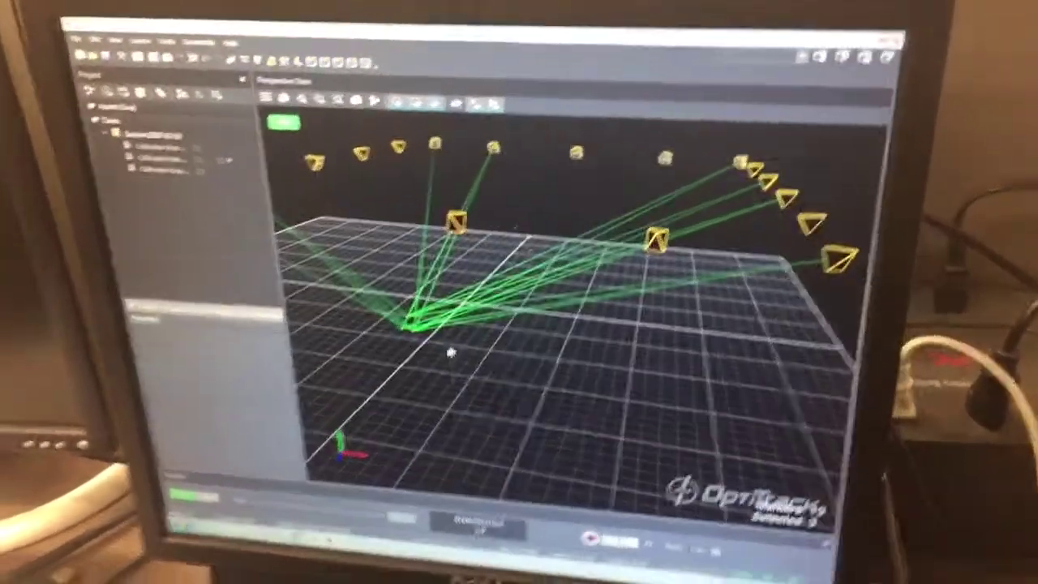
{"action": "right_click", "coordinate": [461, 334]}
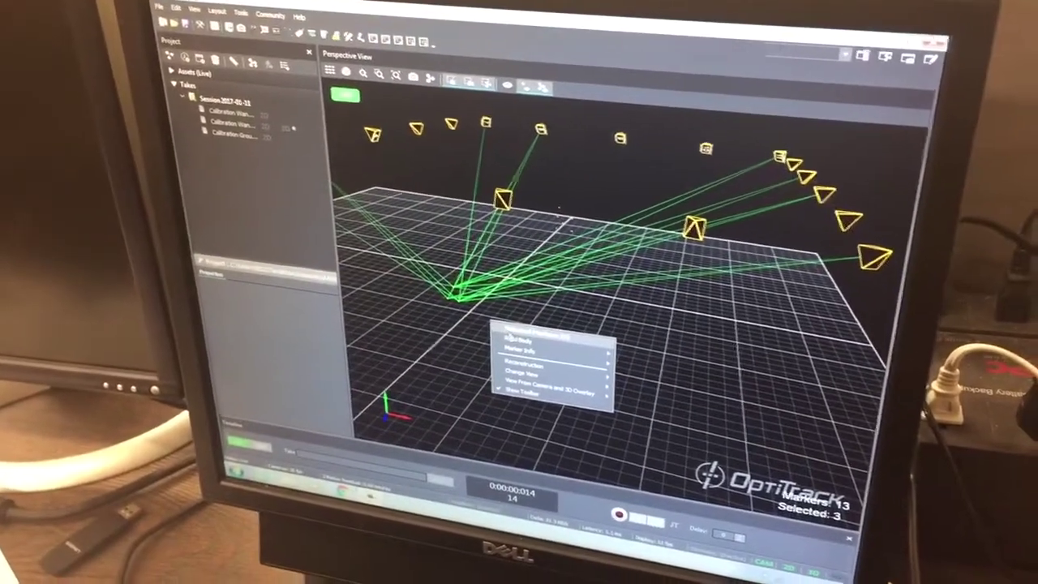
{"action": "mouse_move", "coordinate": [510, 334]}
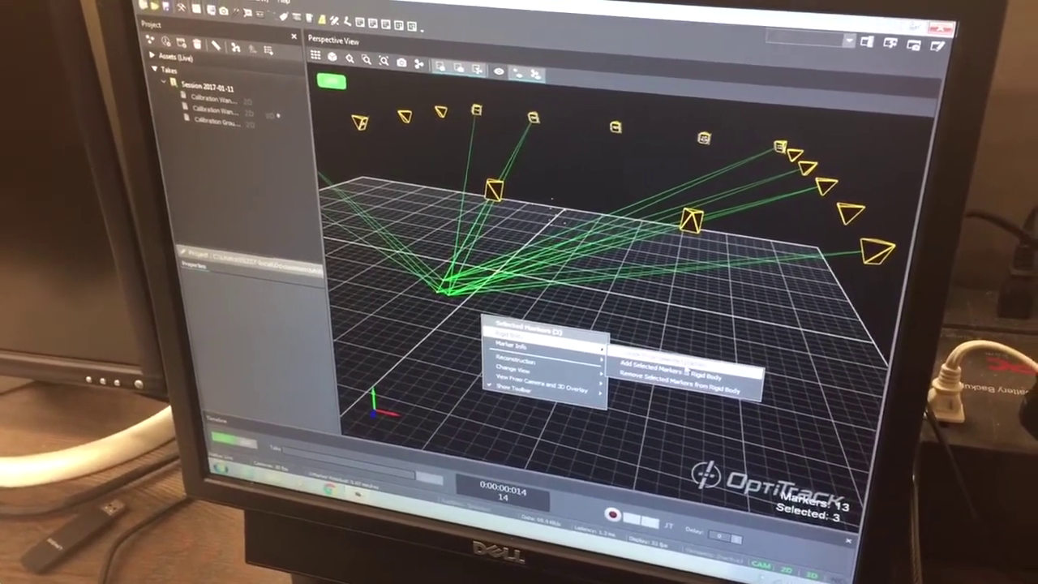
{"action": "left_click", "coordinate": [678, 355]}
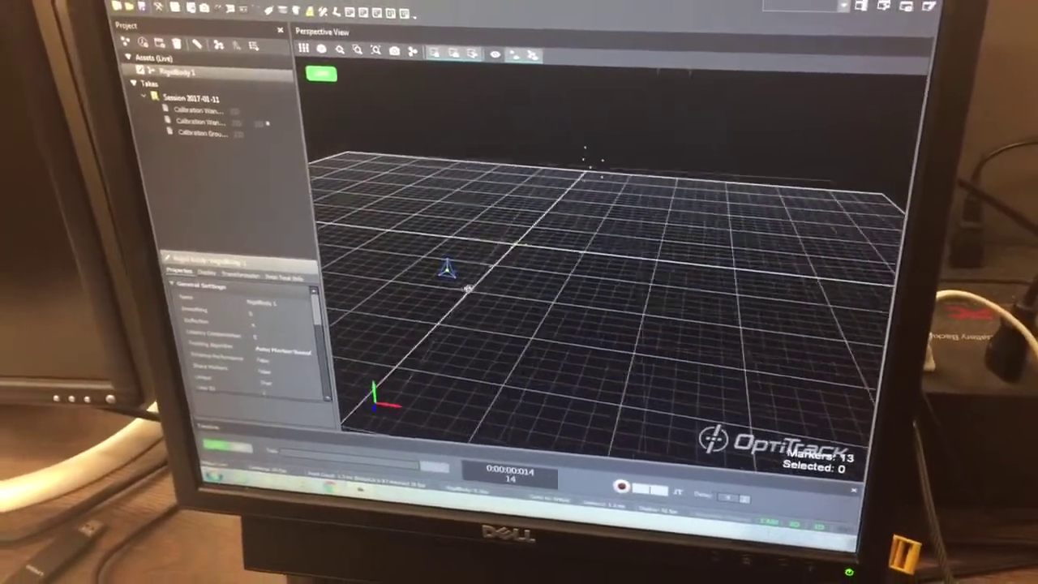
{"action": "scroll", "coordinate": [545, 287], "scroll_direction": "up", "scroll_amount": 5}
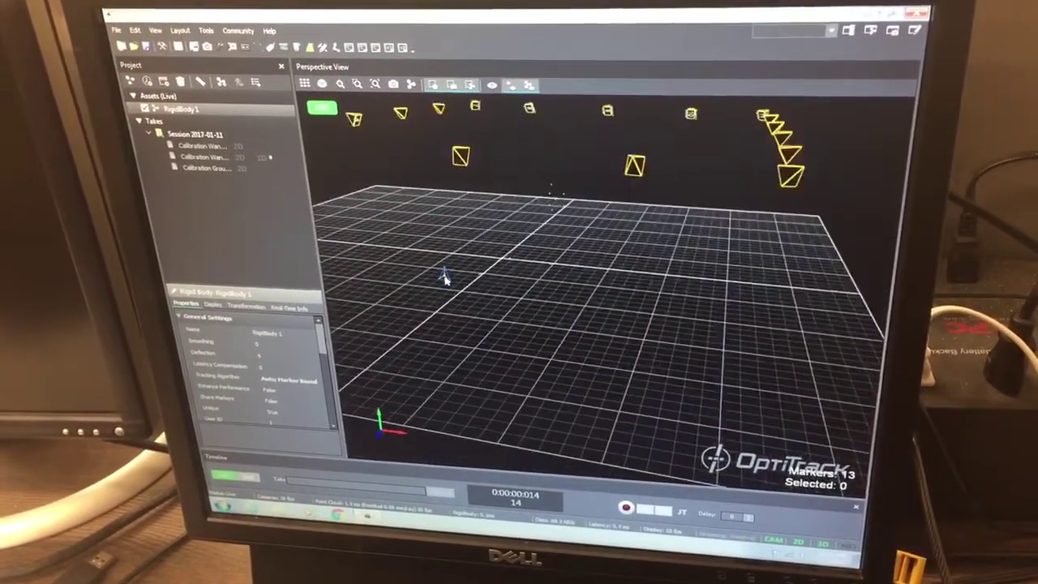
{"action": "right_click_drag", "start_coordinate": [418, 279], "coordinate": [457, 277]}
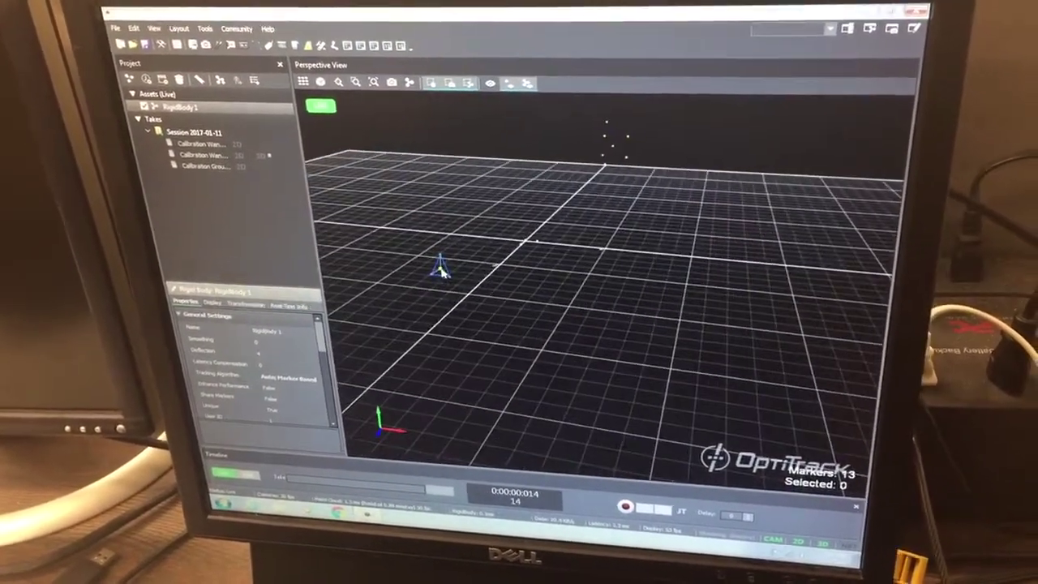
{"action": "scroll", "coordinate": [444, 270], "scroll_direction": "down", "scroll_amount": 3}
{"action": "scroll", "coordinate": [445, 270], "scroll_direction": "down", "scroll_amount": 3}
{"action": "scroll", "coordinate": [445, 270], "scroll_direction": "down", "scroll_amount": 2}
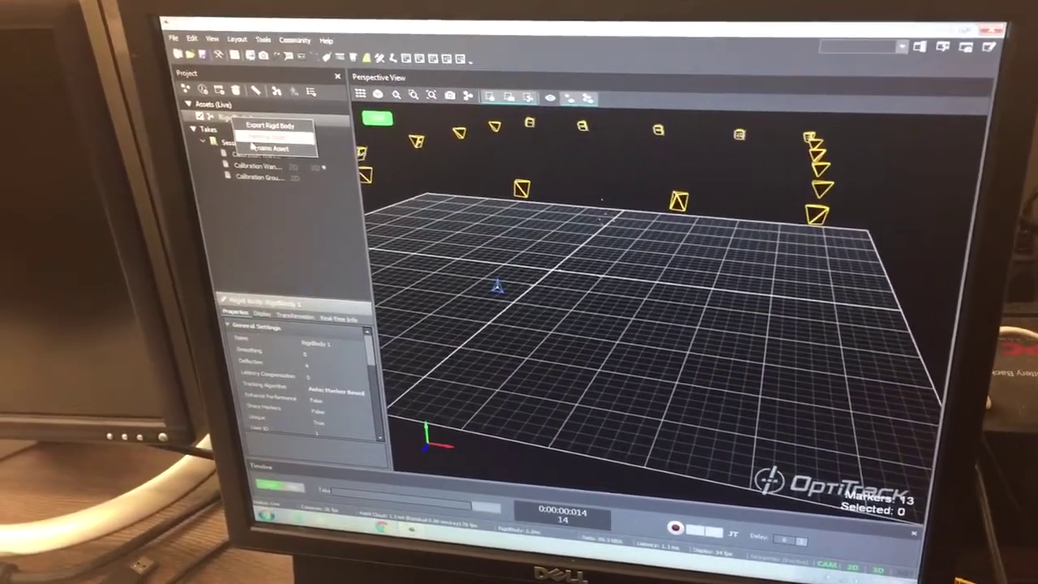
Rename the rigid body asset to 'adept'
{"action": "left_click", "coordinate": [247, 150]}
{"action": "type", "text": "rbtest"}
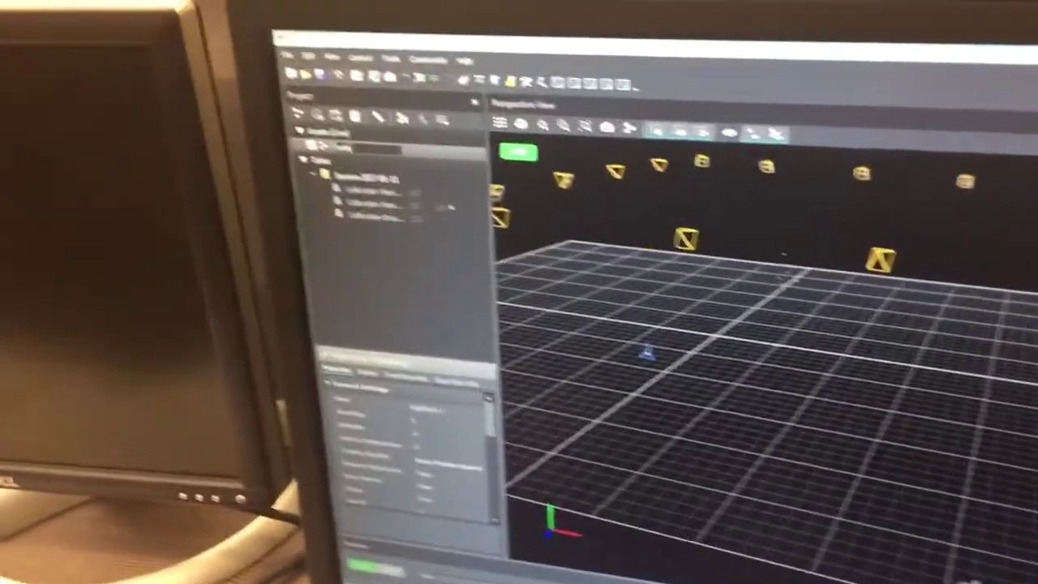
{"action": "key", "text": "Return"}
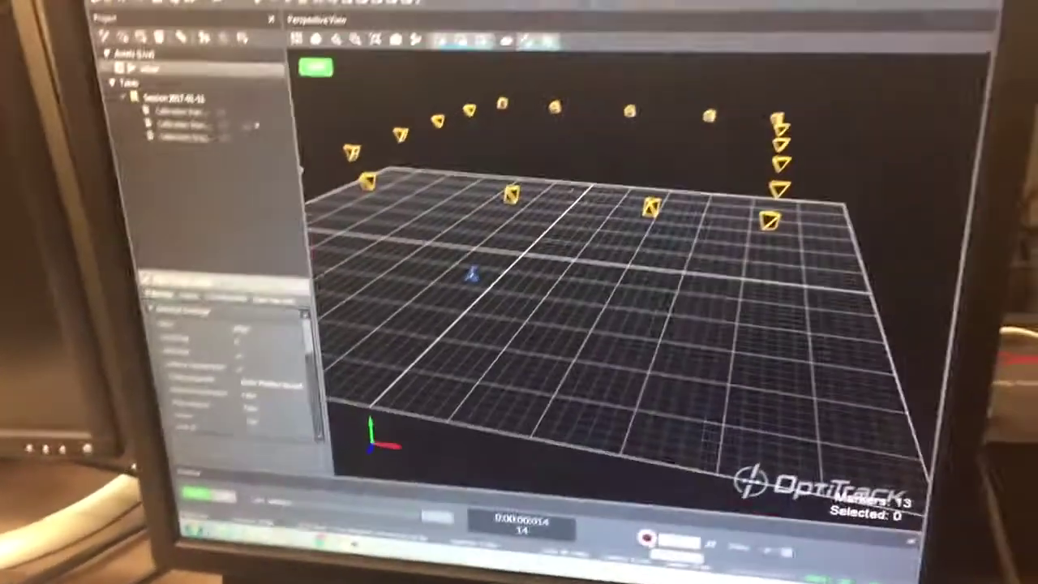
Record the motion as a new take named session1
{"action": "left_click", "coordinate": [787, 434]}
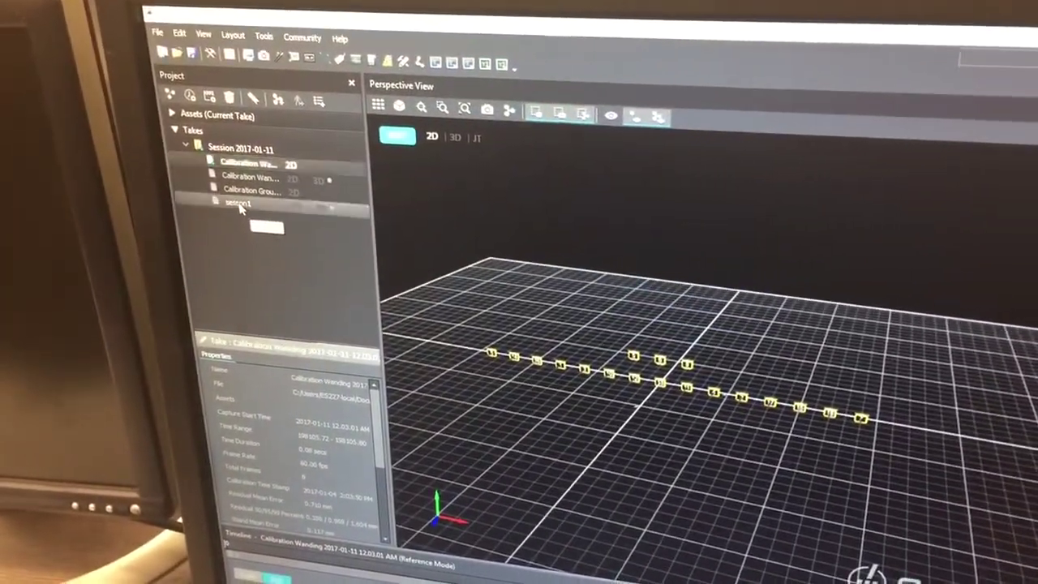
Load the session1 take and stop its playback at frame 560
{"action": "double_click", "coordinate": [246, 209]}
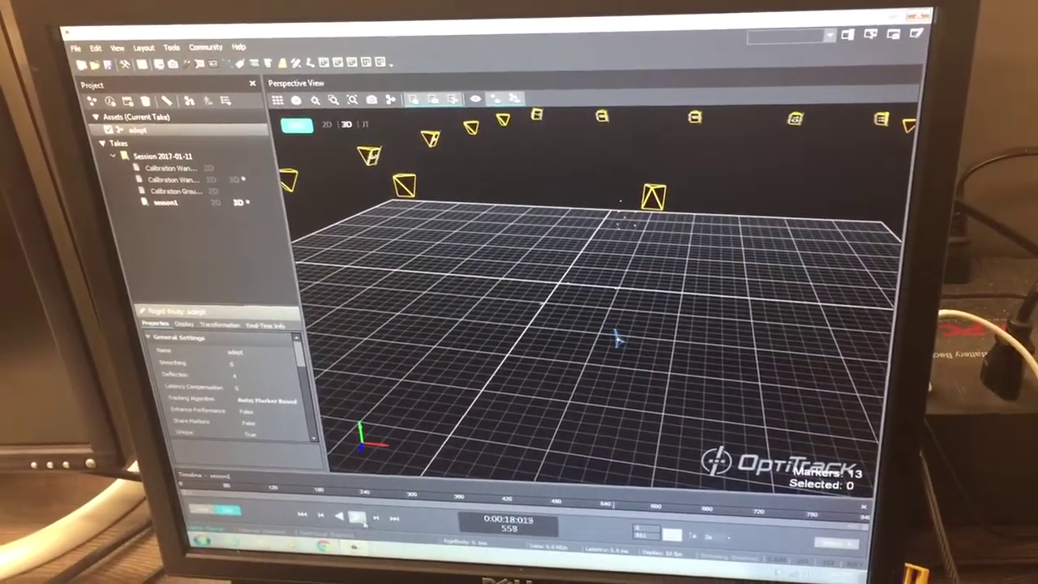
{"action": "left_click", "coordinate": [359, 518]}
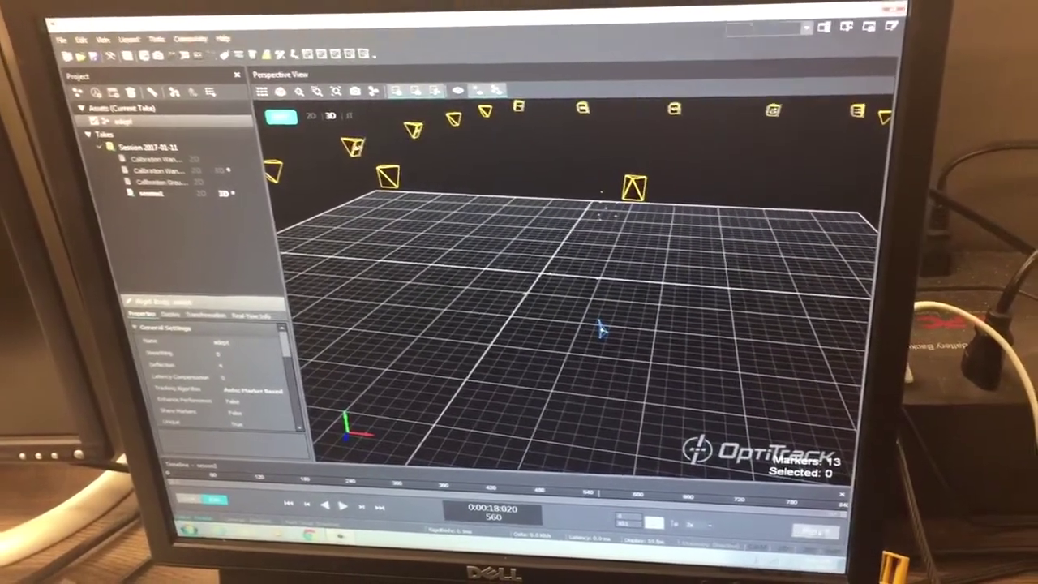
Show the take's Graph View with Ctrl+G and orbit the Perspective View around the capture volume
{"action": "key", "text": "ctrl+g"}
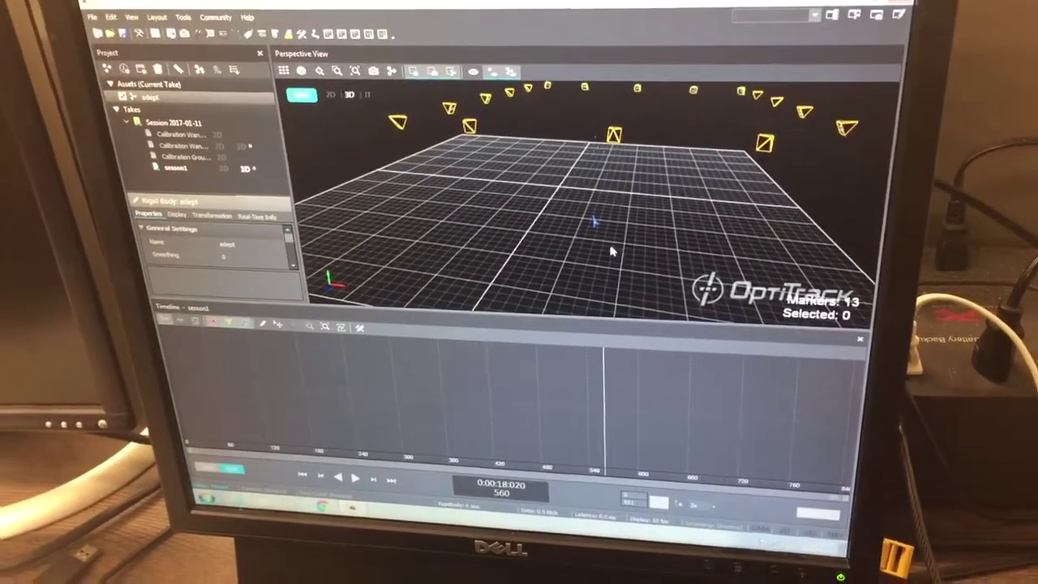
{"action": "right_click_drag", "start_coordinate": [566, 269], "coordinate": [537, 258]}
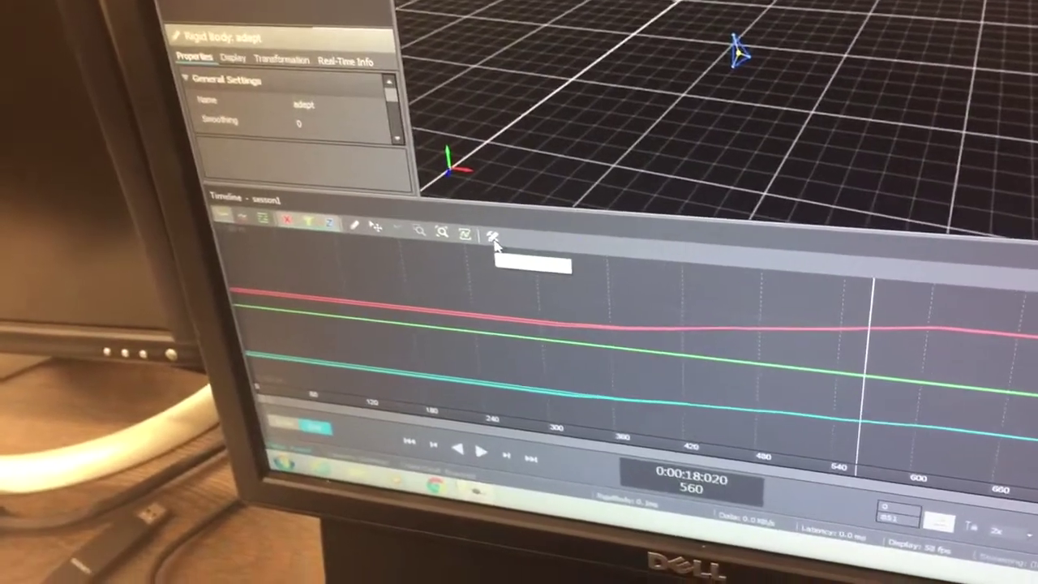
Open the Edit Tools panel, move it over the viewport and enlarge it to reveal more sections
{"action": "left_click", "coordinate": [498, 258]}
{"action": "left_click_drag", "start_coordinate": [354, 53], "coordinate": [848, 199]}
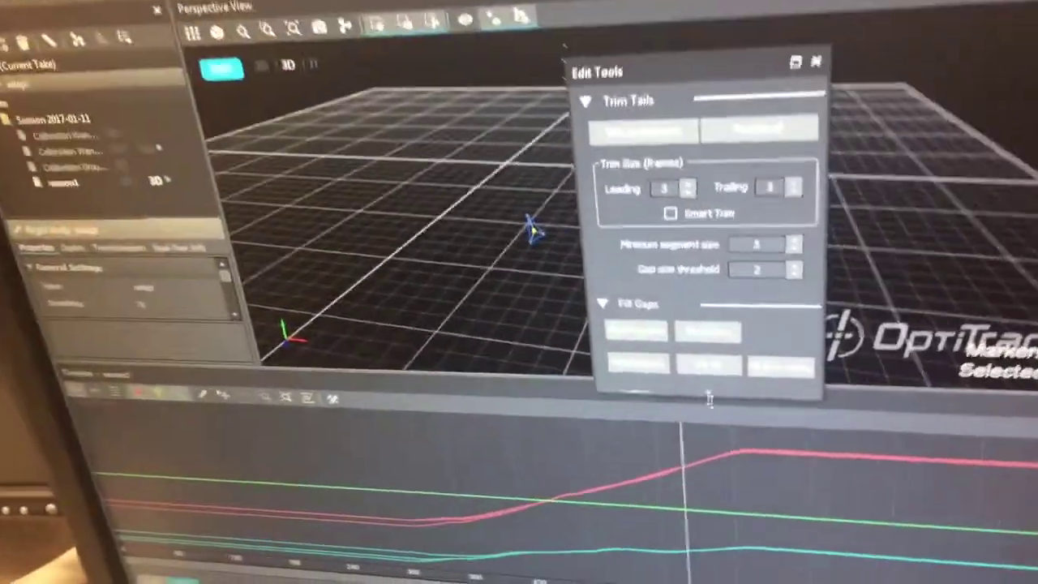
{"action": "left_click_drag", "start_coordinate": [708, 397], "coordinate": [708, 580]}
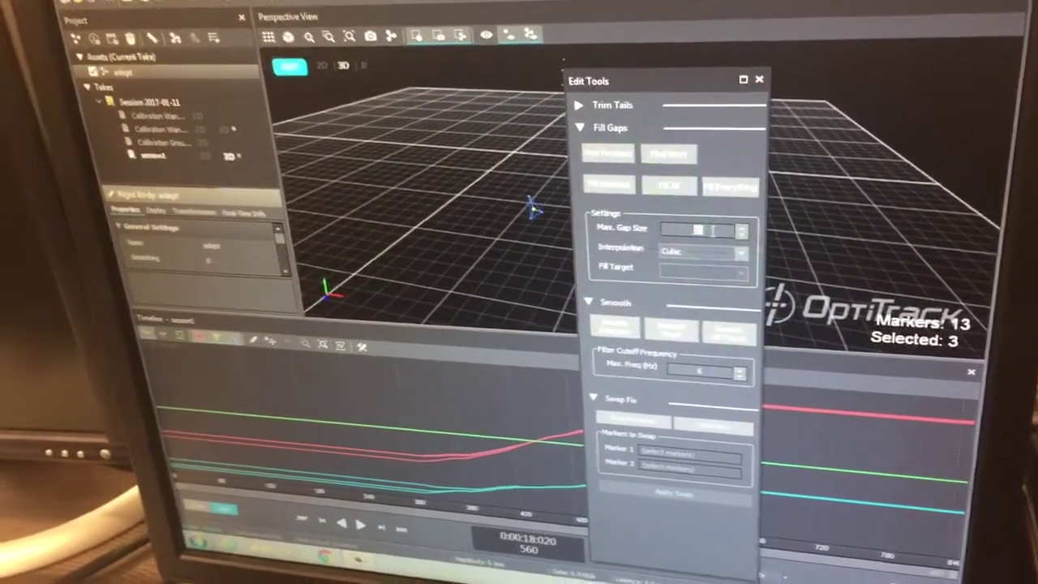
{"action": "type", "text": "10"}
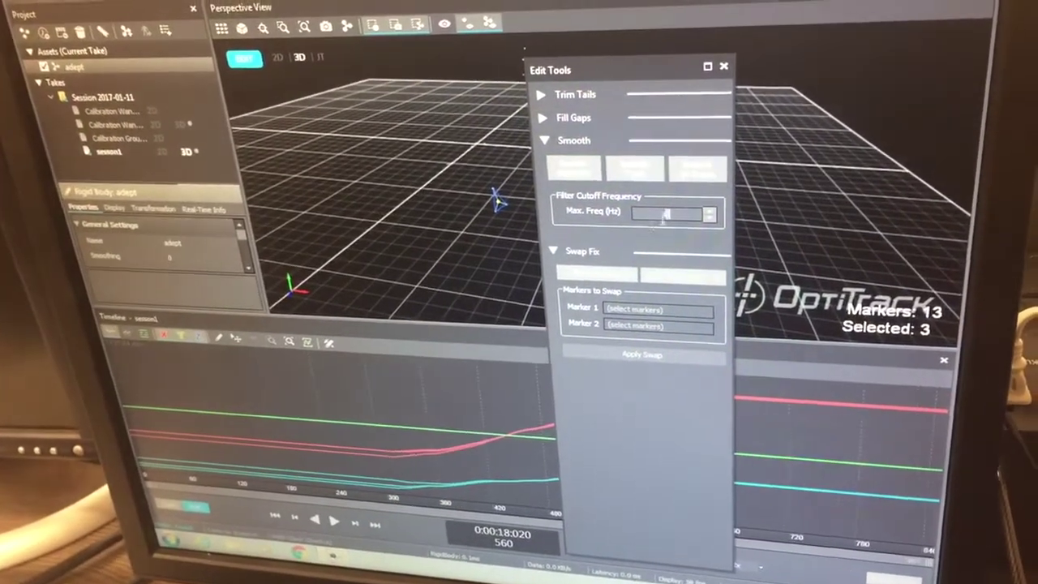
Select the Smooth Max. Freq (Hz) field to set the cutoff to 4 Hz
{"action": "left_click", "coordinate": [645, 216]}
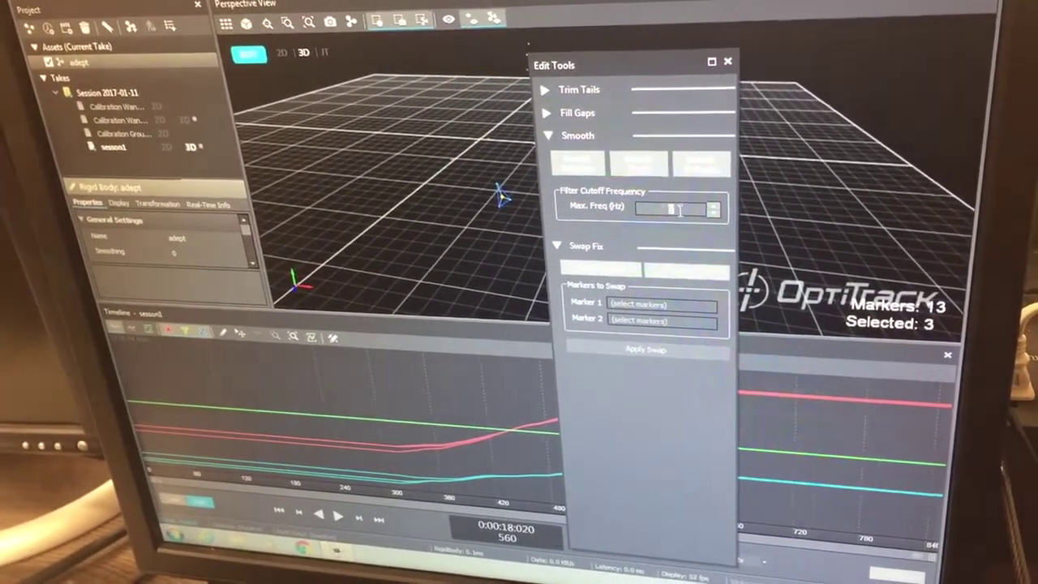
{"action": "type", "text": "4"}
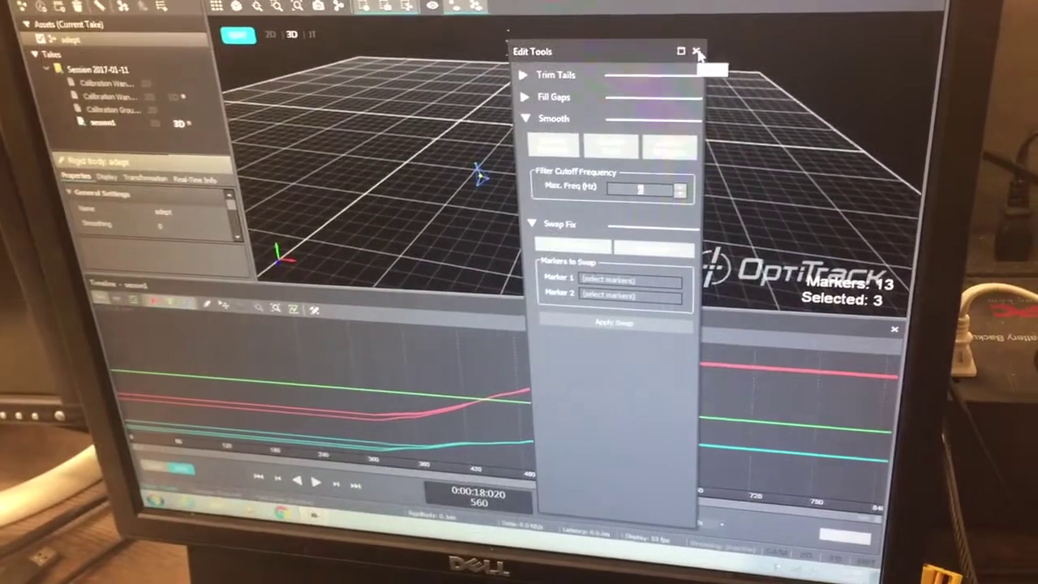
Close Edit Tools, collapse the timeline graph, and choose Export from session1's context menu
{"action": "left_click", "coordinate": [714, 74]}
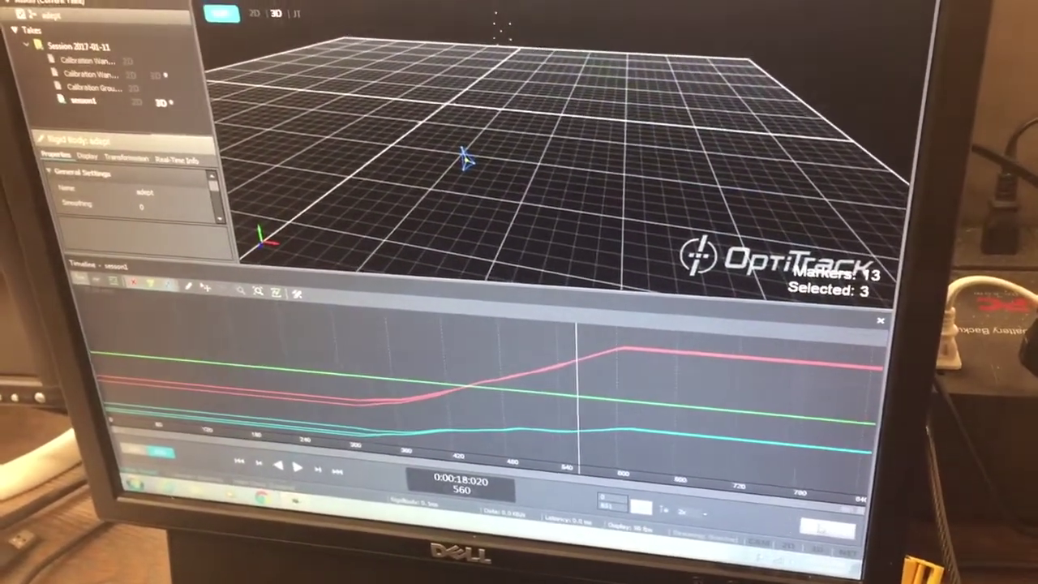
{"action": "left_click_drag", "start_coordinate": [472, 293], "coordinate": [418, 395]}
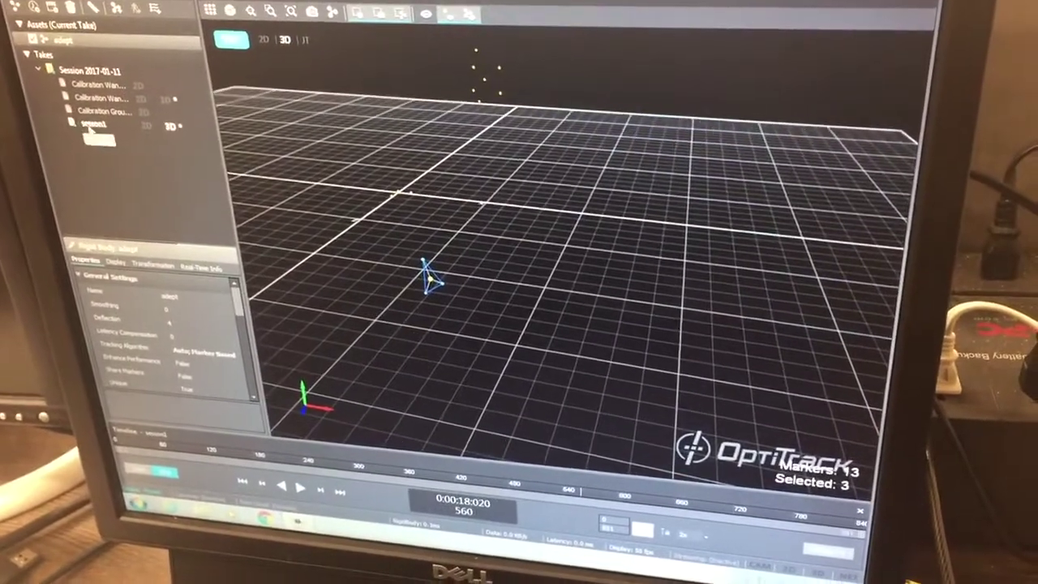
{"action": "left_click", "coordinate": [92, 124]}
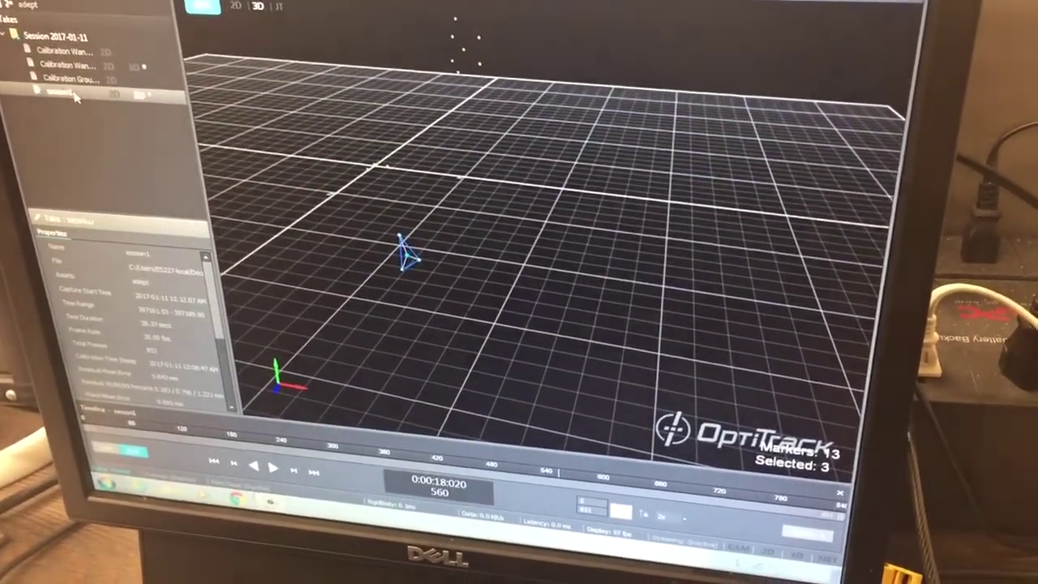
{"action": "right_click", "coordinate": [75, 97]}
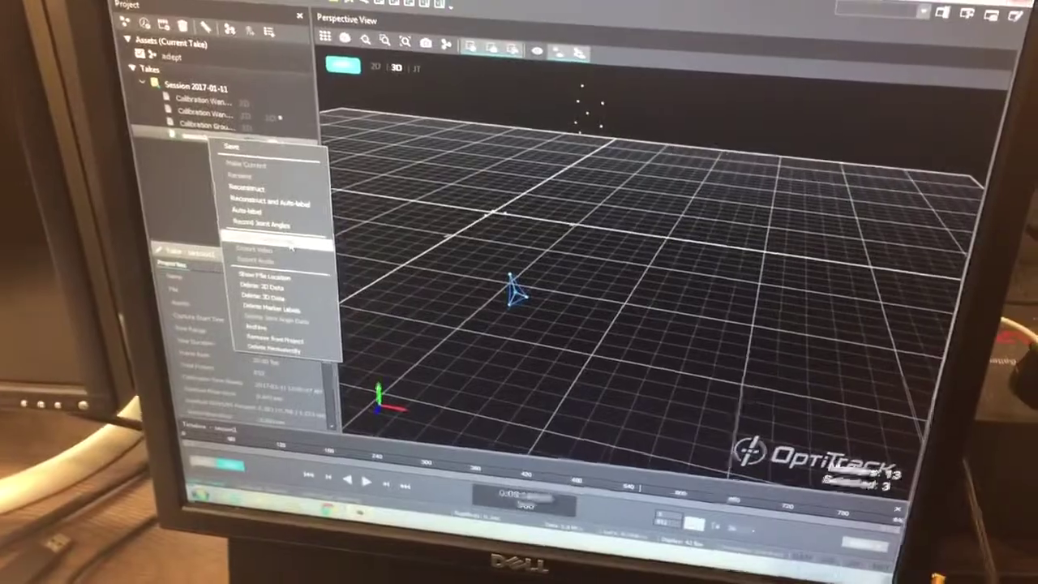
{"action": "left_click", "coordinate": [293, 238]}
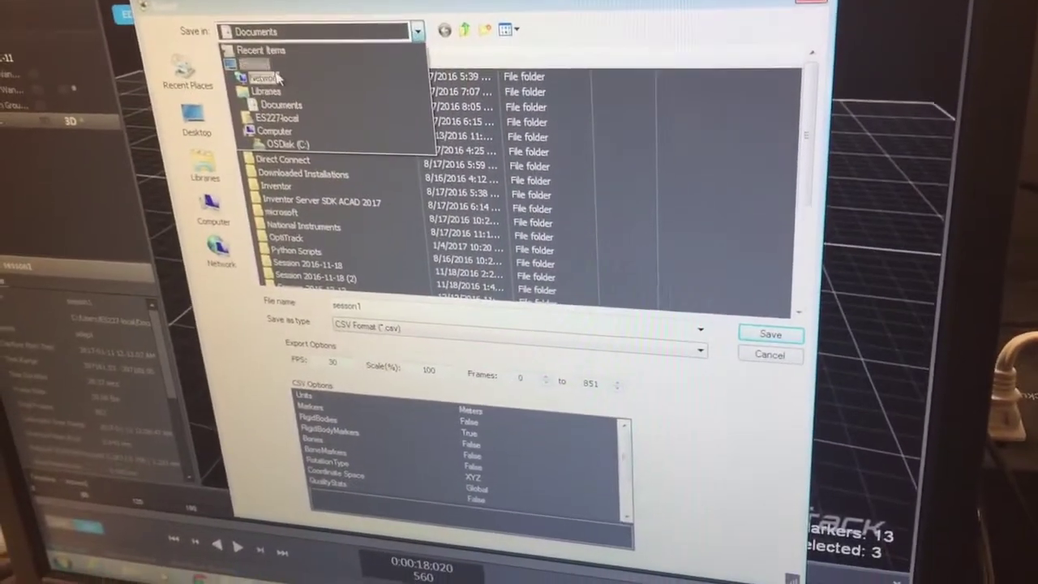
Choose Desktop as the save location for the session1 CSV export
{"action": "left_click", "coordinate": [272, 81]}
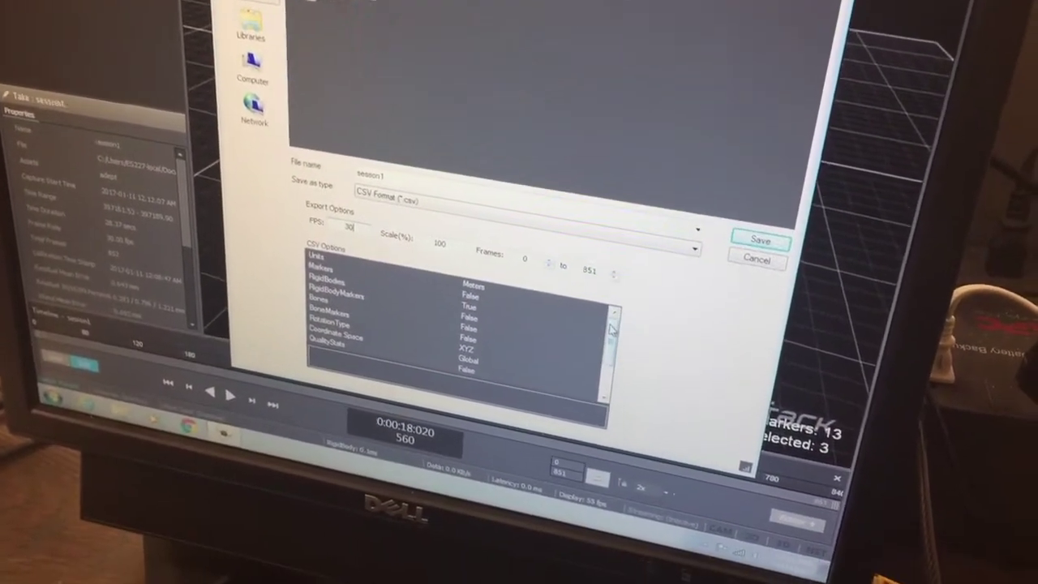
{"action": "scroll", "coordinate": [600, 310], "scroll_direction": "down", "scroll_amount": 2}
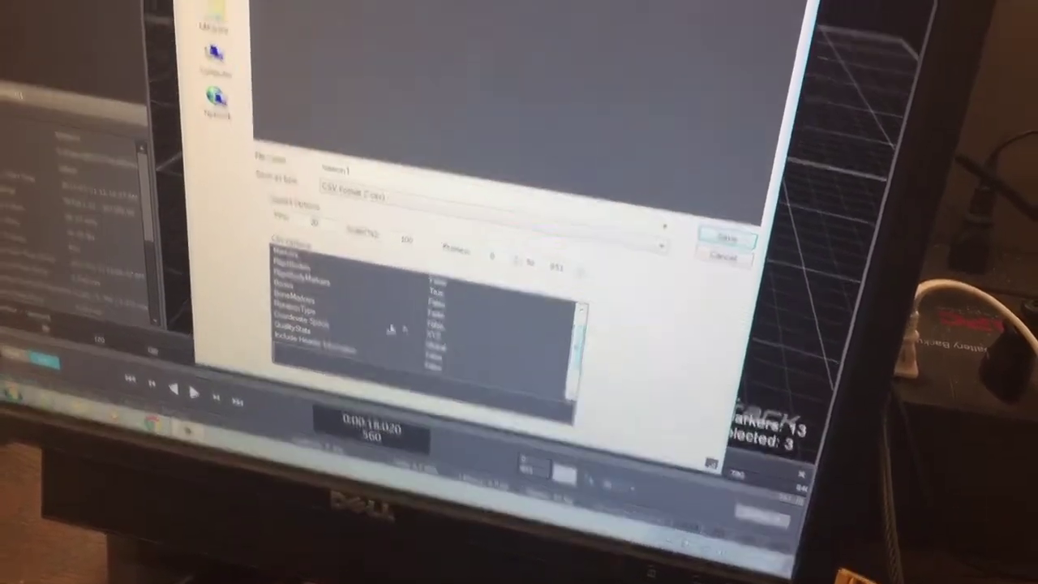
Review the header and RigidBodies options in CSV Options, confirm RigidBodies is True, and save
{"action": "left_click", "coordinate": [433, 314]}
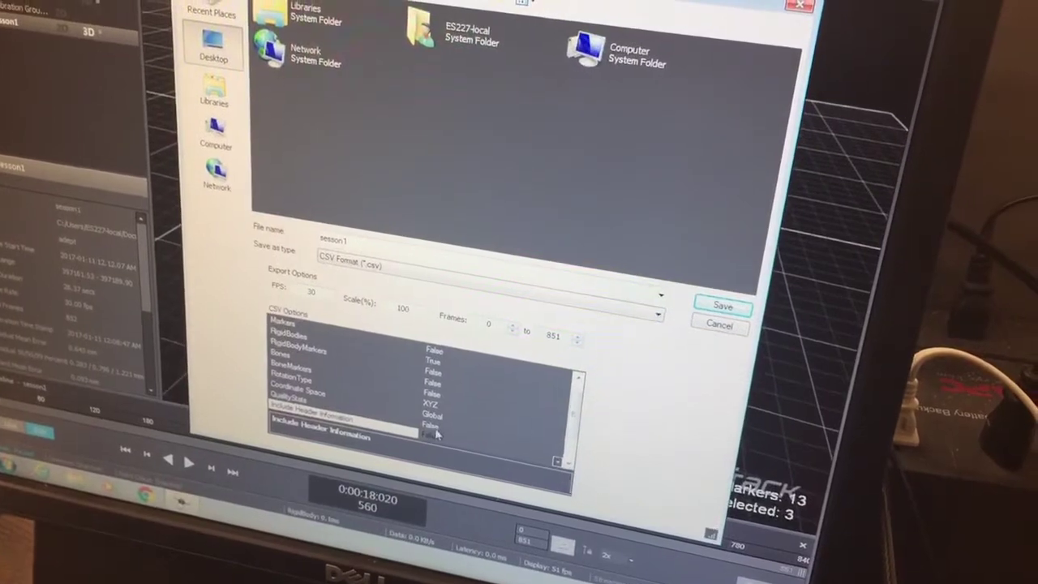
{"action": "scroll", "coordinate": [436, 435], "scroll_direction": "up", "scroll_amount": 1}
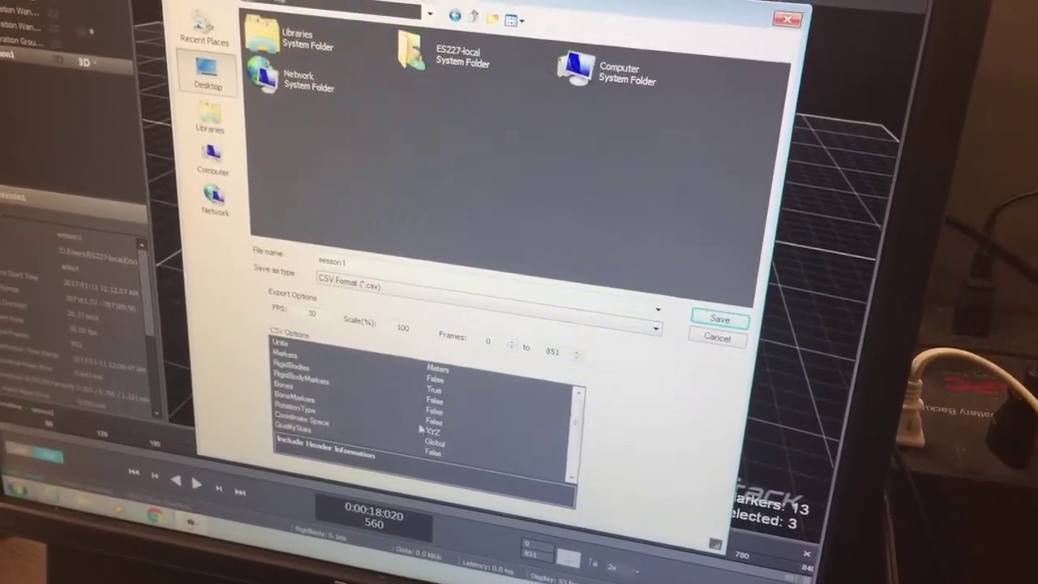
{"action": "left_click", "coordinate": [439, 388]}
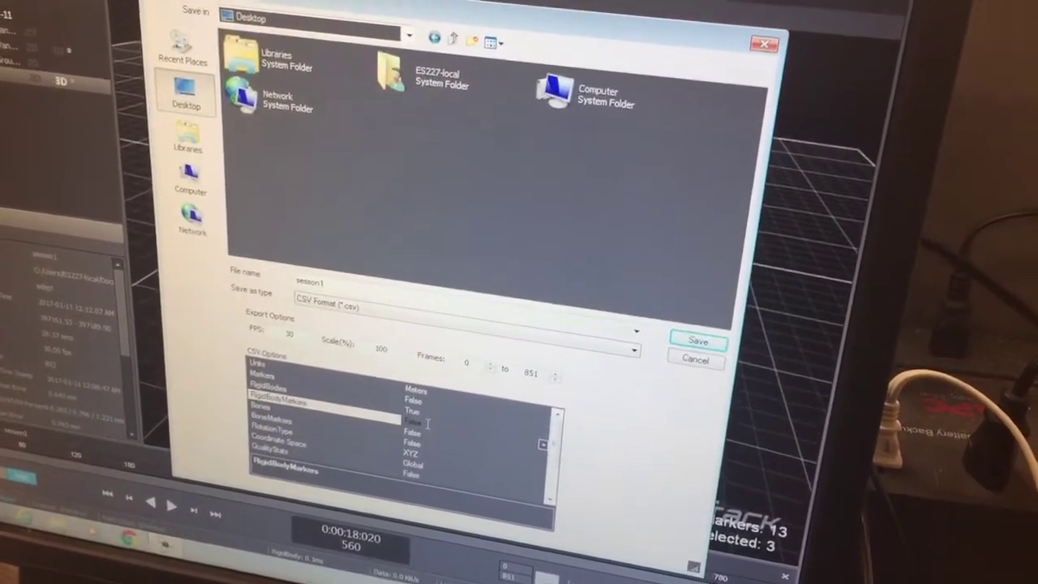
{"action": "left_click", "coordinate": [425, 425]}
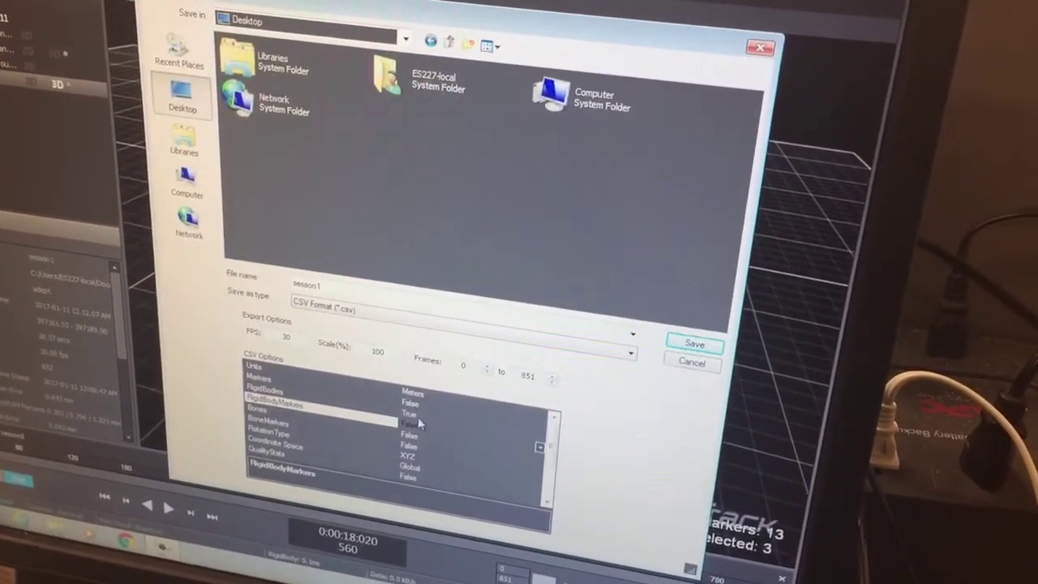
{"action": "left_click", "coordinate": [419, 415]}
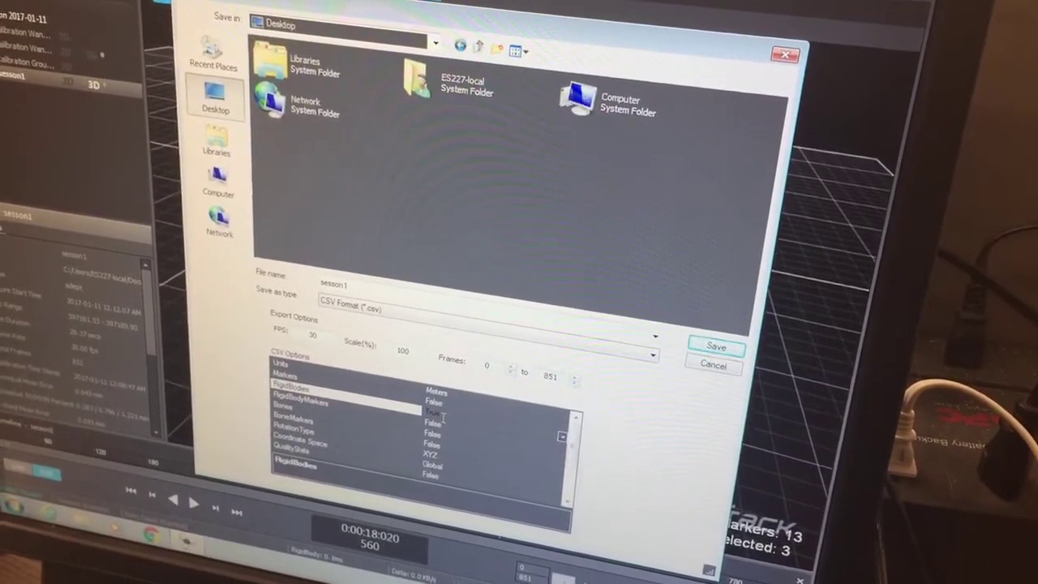
{"action": "left_click", "coordinate": [434, 413]}
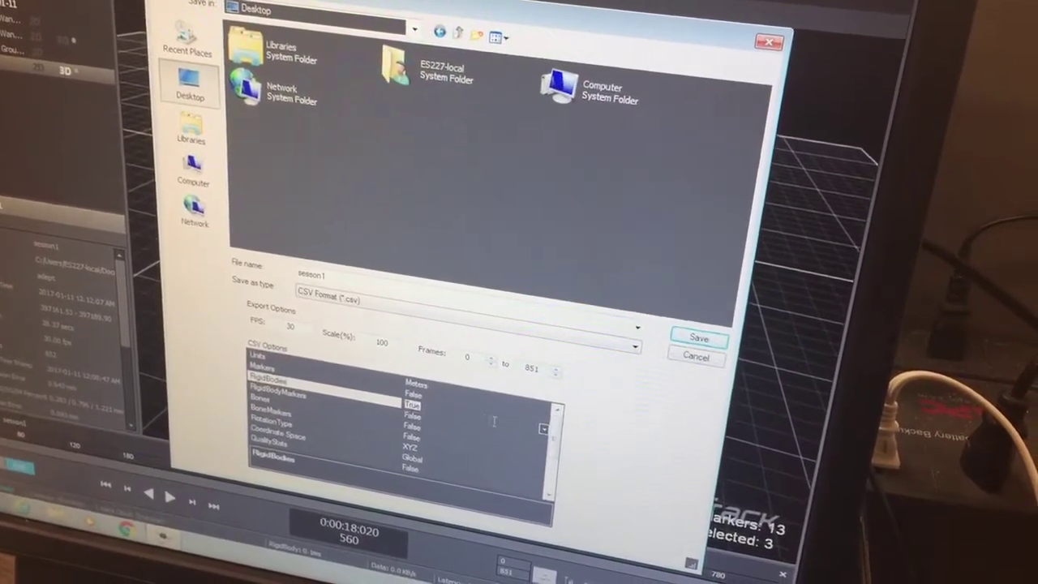
{"action": "left_click", "coordinate": [674, 344]}
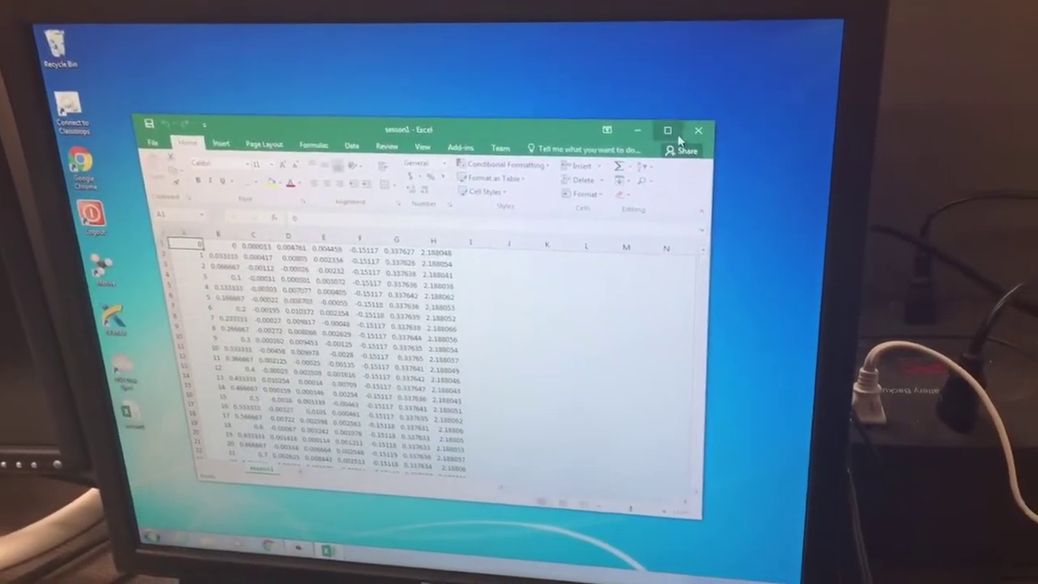
Maximize the session1.csv Excel window, inspect columns B, C and E, then select all data
{"action": "left_click", "coordinate": [684, 149]}
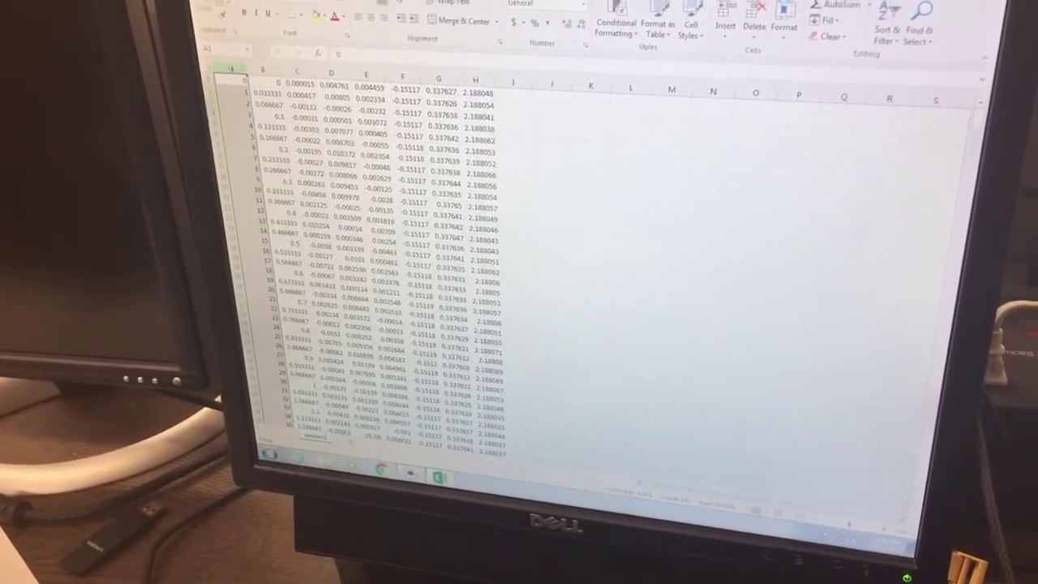
{"action": "left_click", "coordinate": [275, 63]}
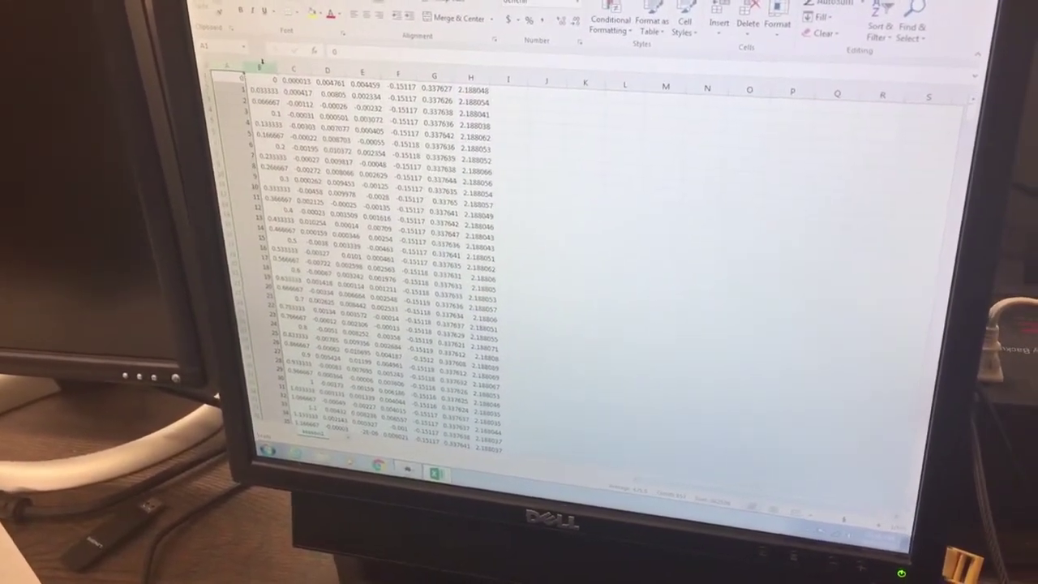
{"action": "left_click", "coordinate": [319, 87]}
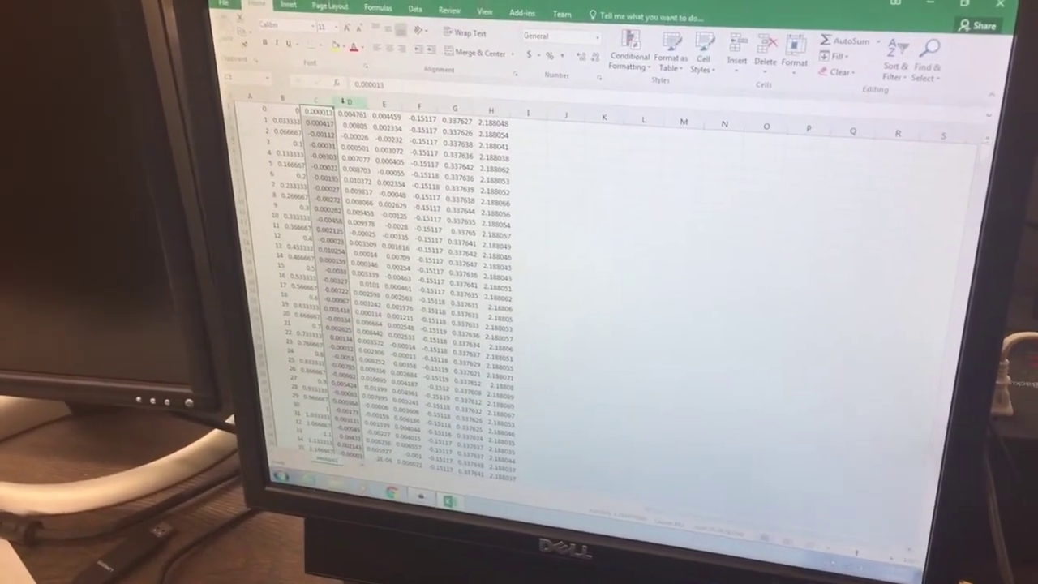
{"action": "left_click", "coordinate": [400, 109]}
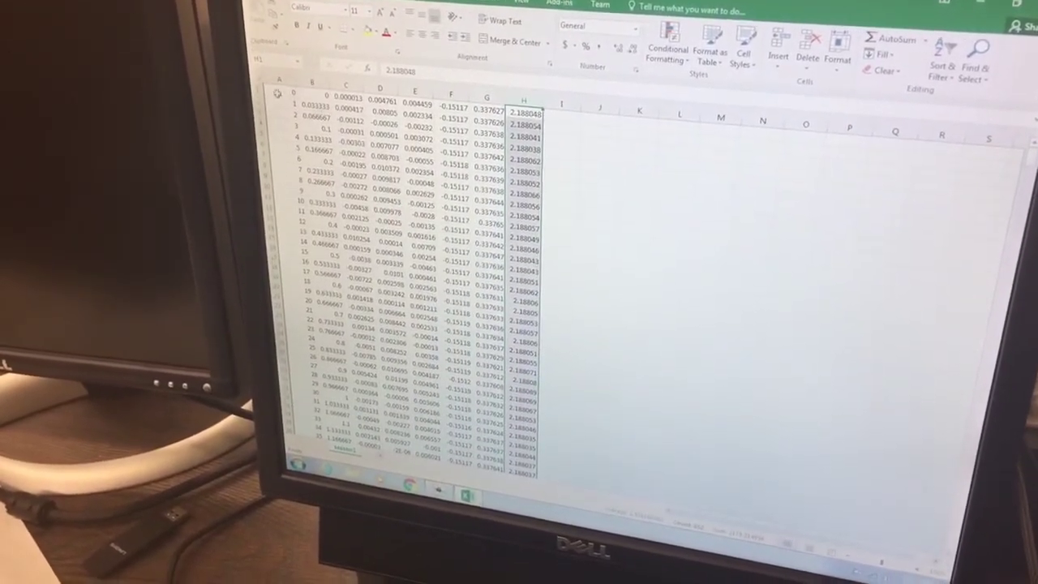
{"action": "key", "text": "ctrl+a"}
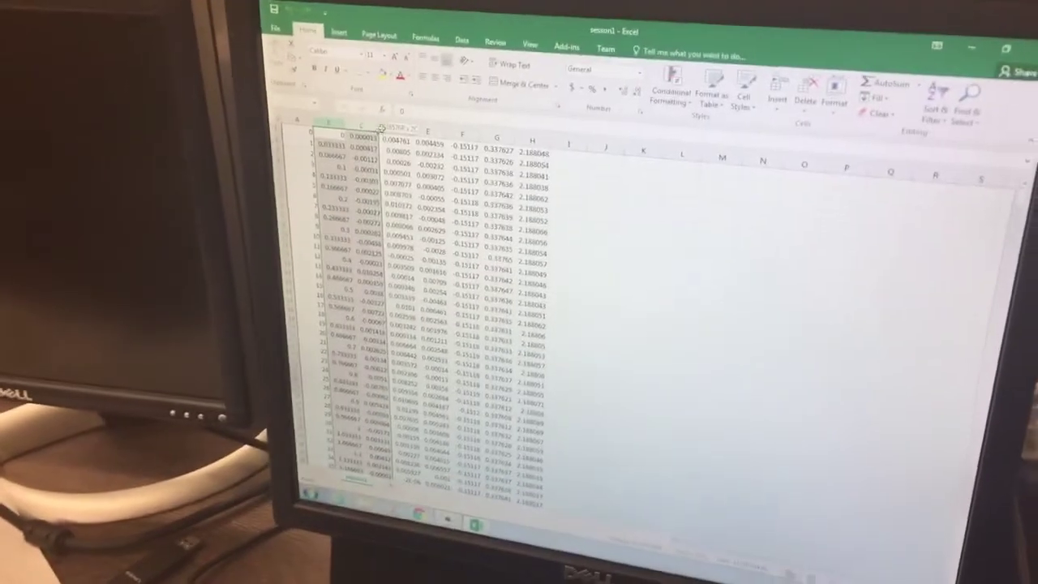